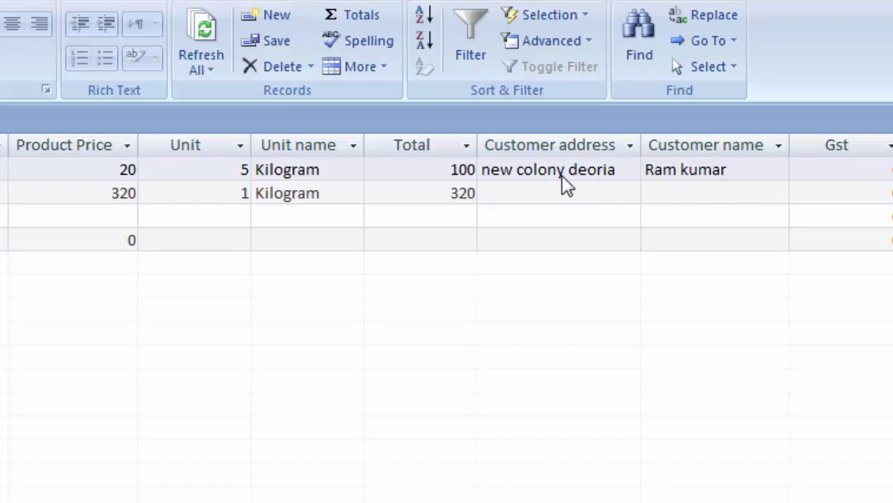
Hide the Gst column in the query datasheet.
left_click(829, 147)
right_click(828, 148)
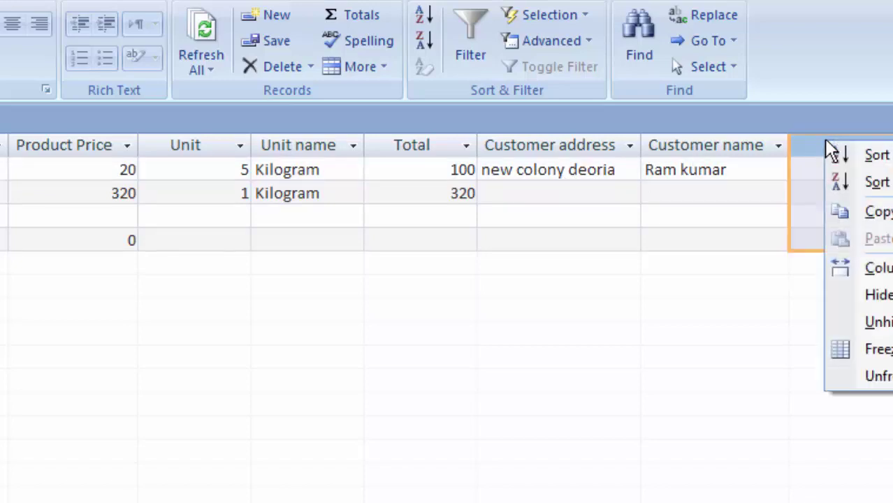
left_click(875, 294)
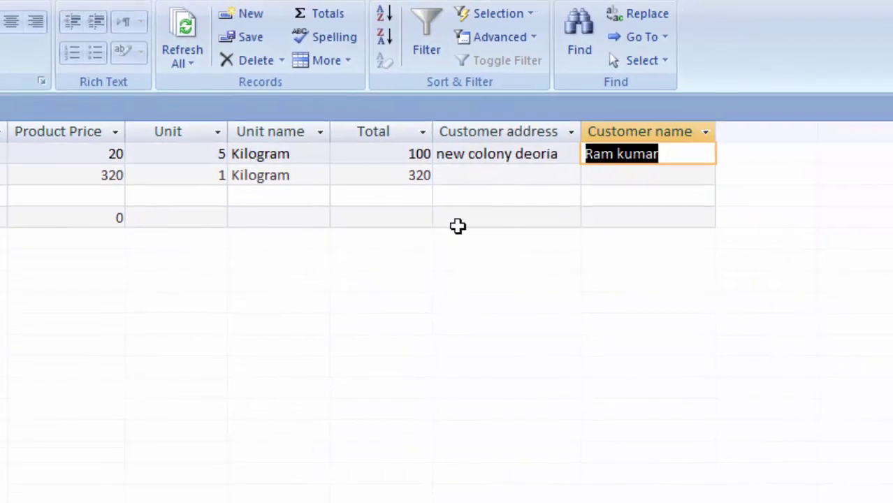
Change the Horlicks record's Unit to 2 so Total becomes 640, dismissing the null key error.
left_click(13, 204)
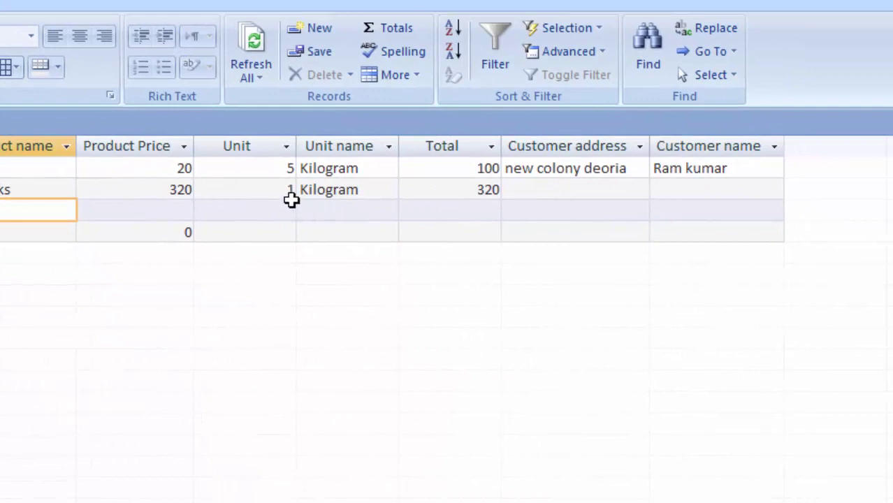
left_click(293, 190)
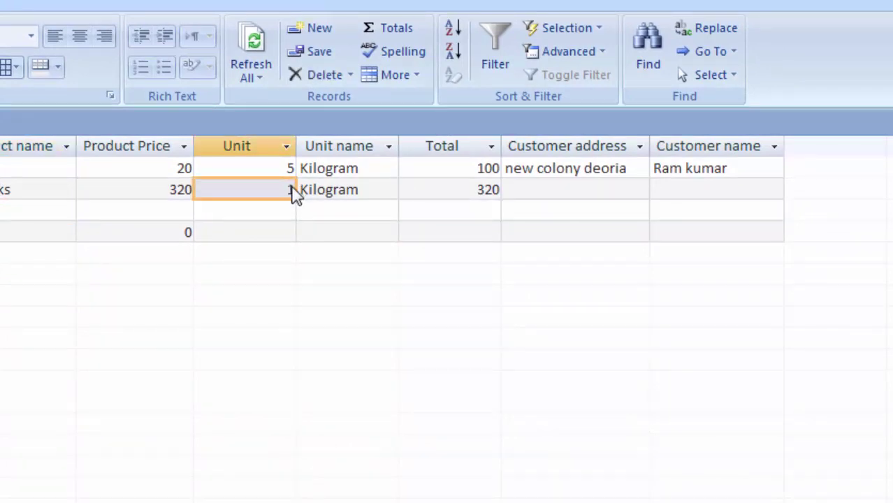
left_click(293, 189)
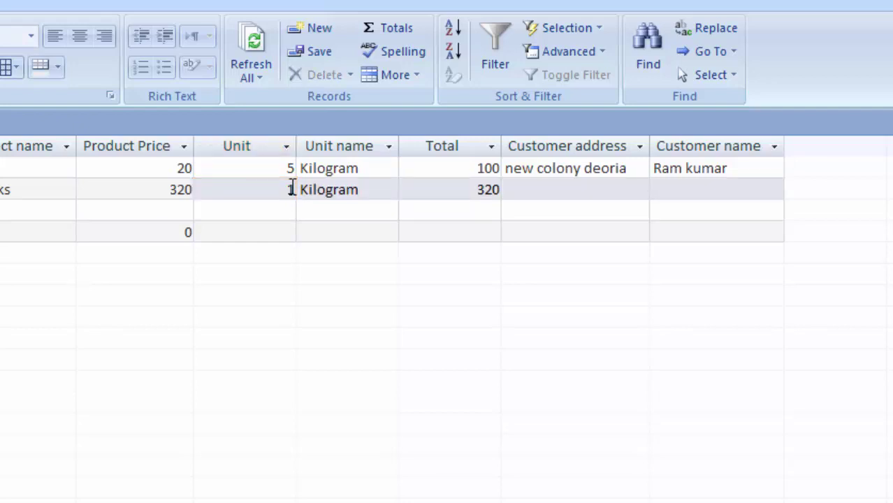
left_click(279, 191)
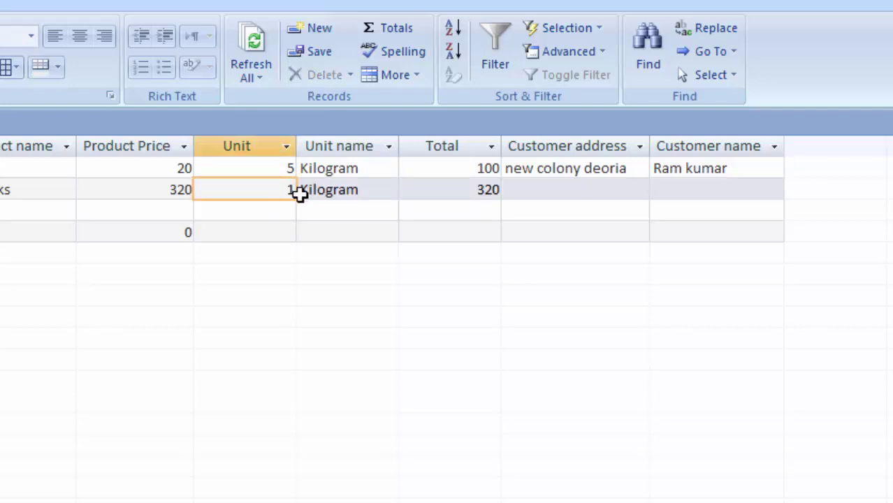
type("2")
key("Tab")
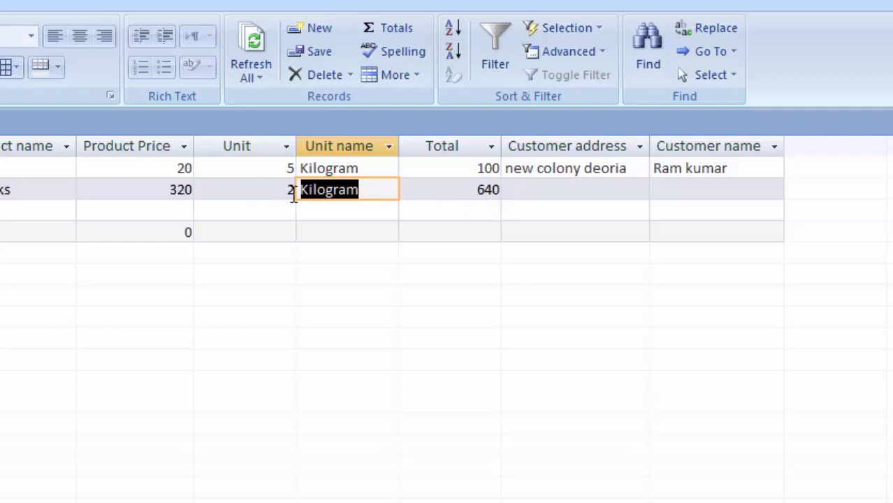
left_click(263, 195)
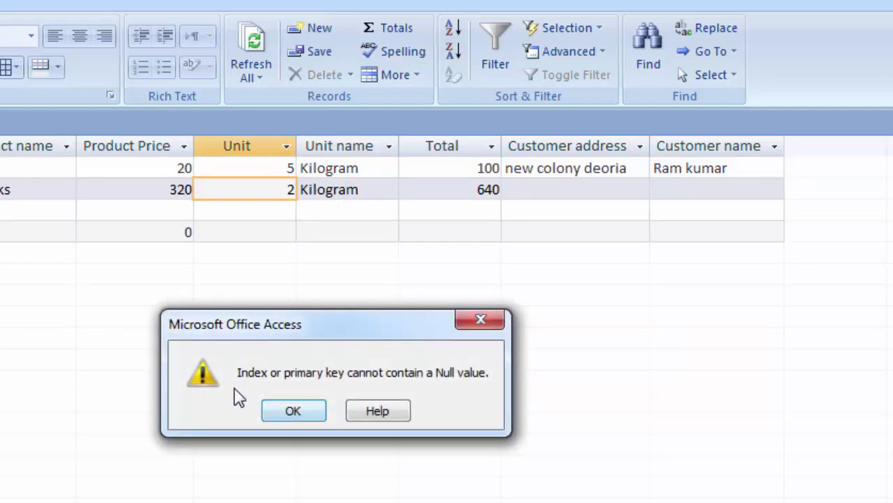
left_click(294, 412)
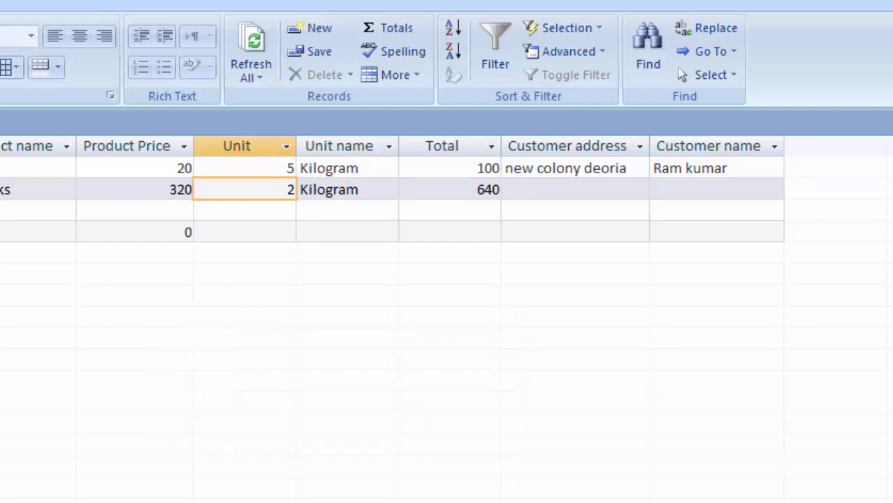
Enter a third record with Price 20, Unit 56 and Unit name Kilogram, tabbing through to Customer name.
left_click(2, 190)
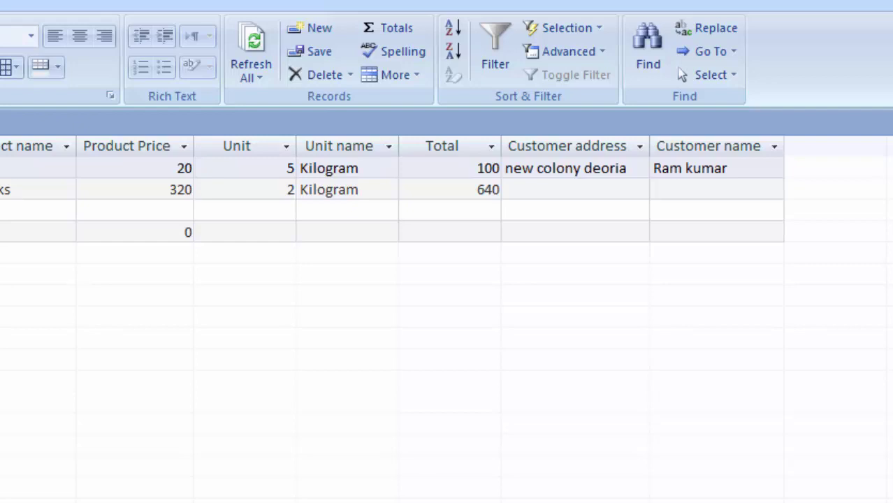
left_click(35, 210)
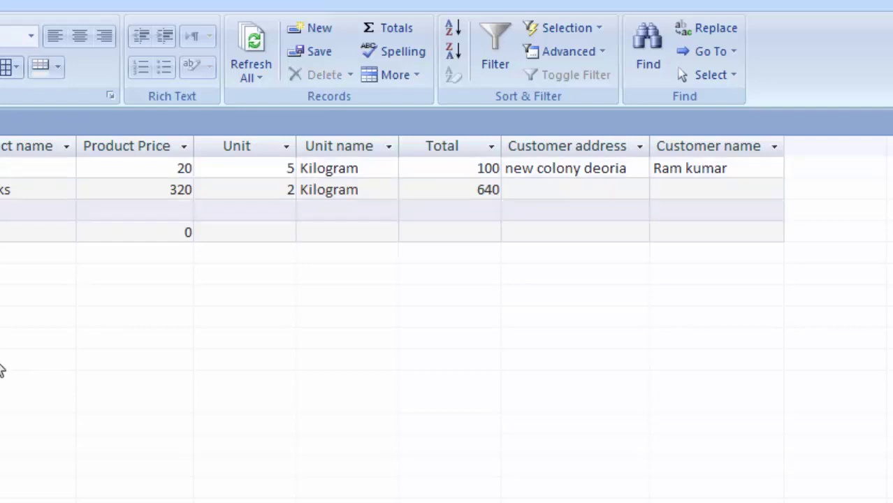
key("Tab")
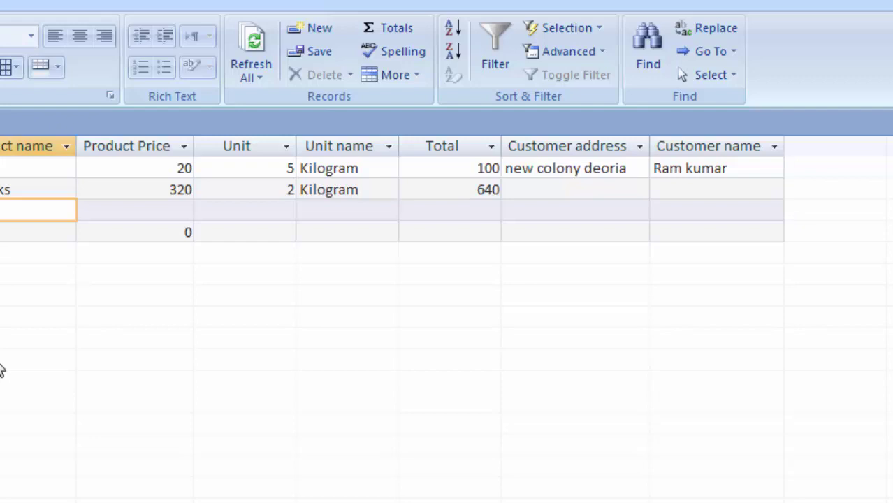
key("Tab")
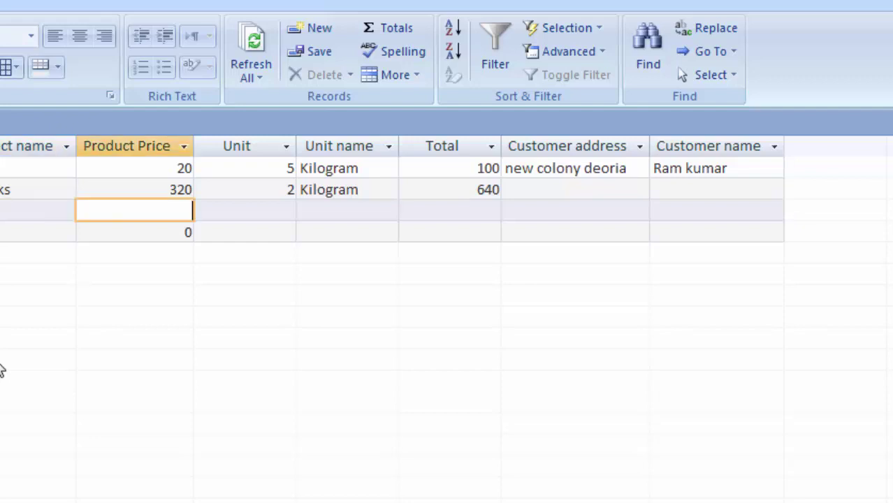
type("2")
type("0")
key("Tab")
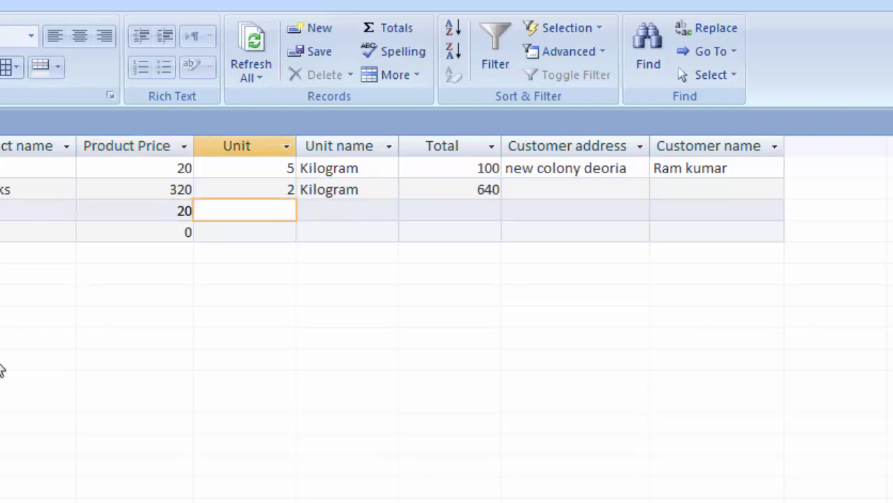
type("56")
key("Tab")
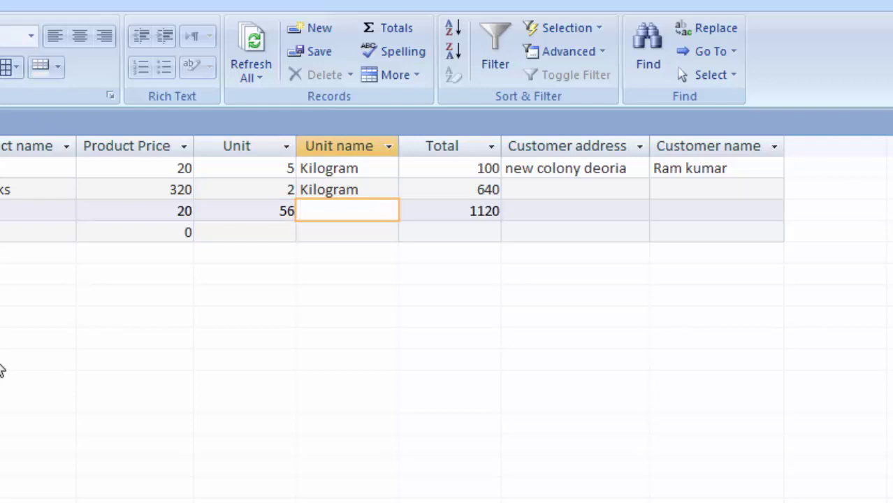
type("Kilogr")
type("am")
key("Tab")
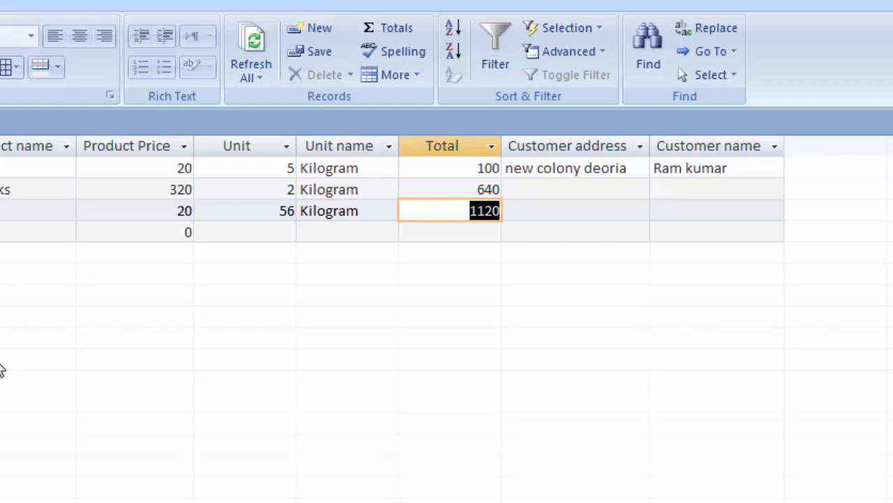
key("Tab")
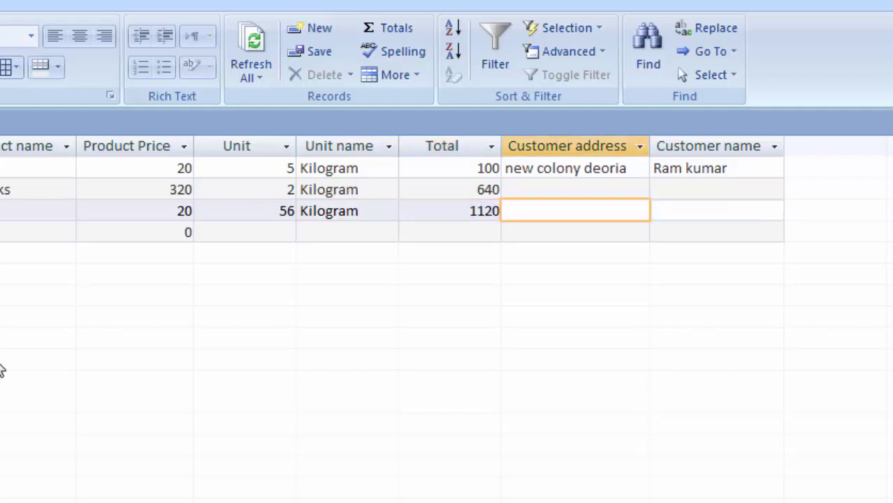
key("Tab")
key("Tab")
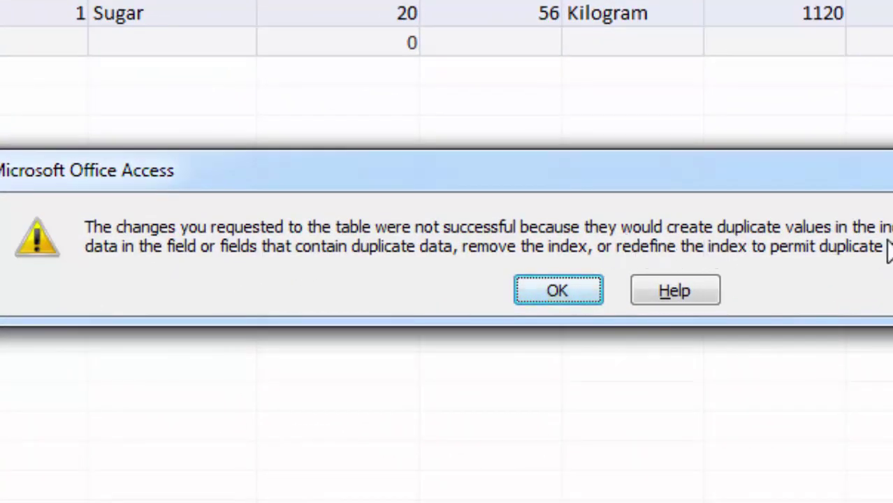
Dismiss the duplicate-value errors on the third Sugar record.
left_click(552, 292)
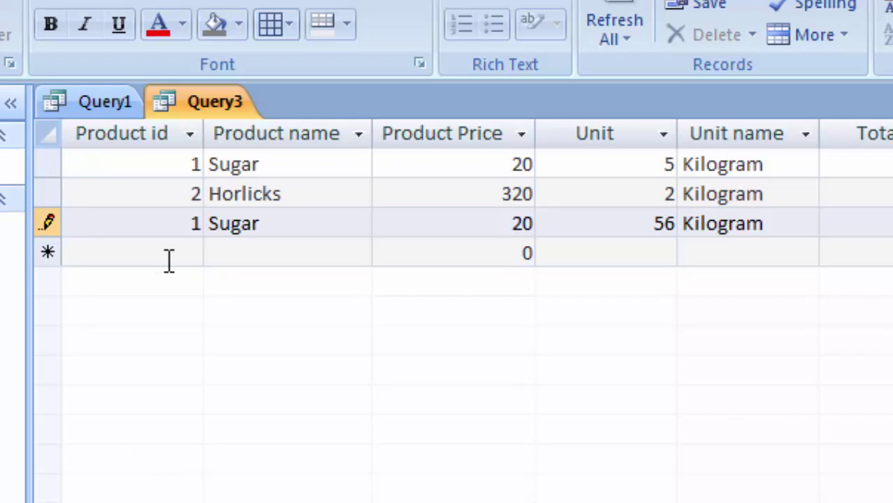
left_click(175, 248)
left_click(703, 500)
Close the database, saving the query design but discarding the unsaved duplicate record.
key("alt+f")
key("c")
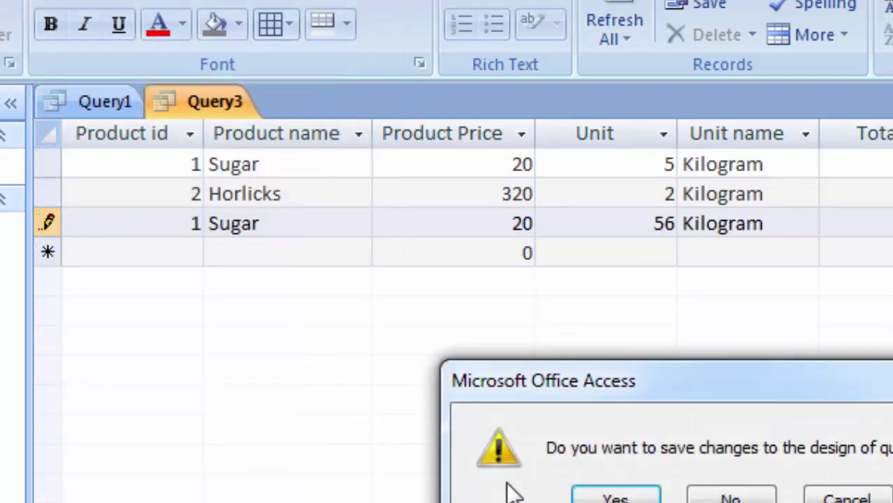
left_click(713, 495)
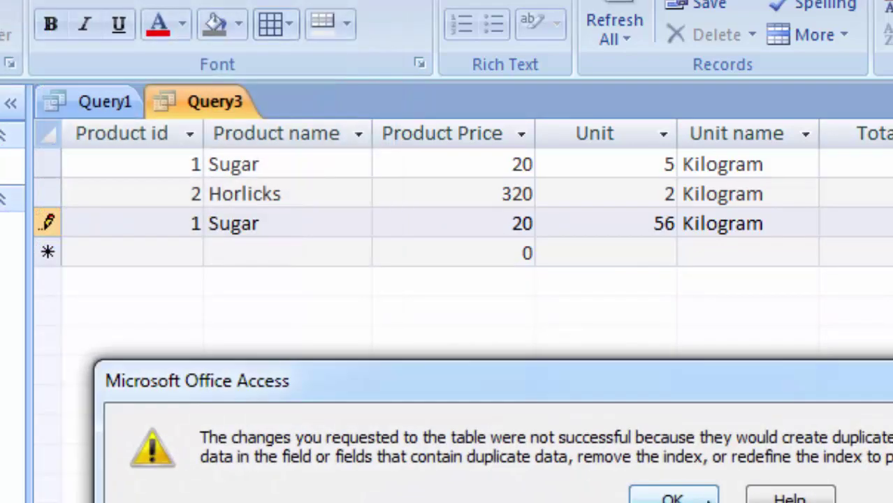
left_click(647, 495)
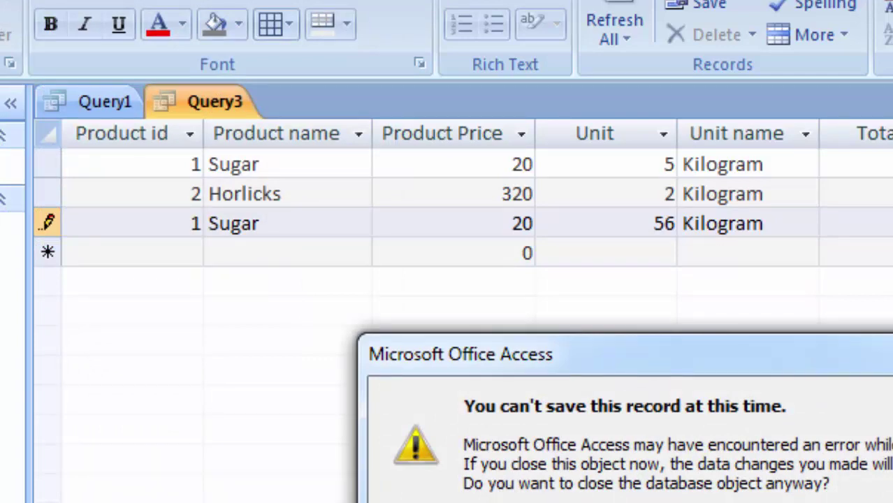
key("Return")
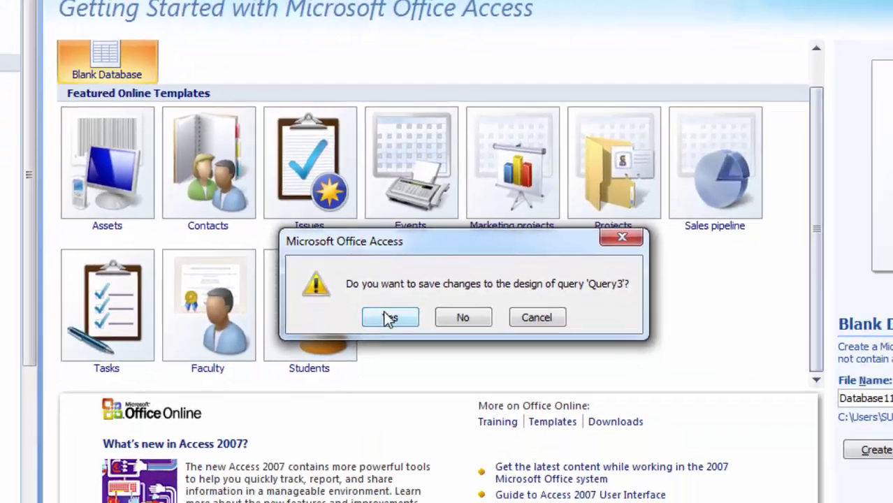
Save Query3, then save the new table as 'customer' and open it in Design View.
left_click(387, 316)
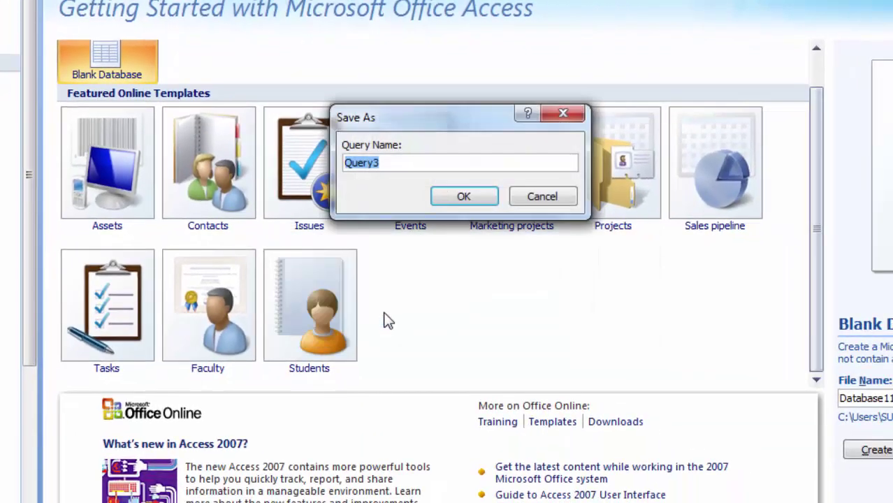
left_click(483, 197)
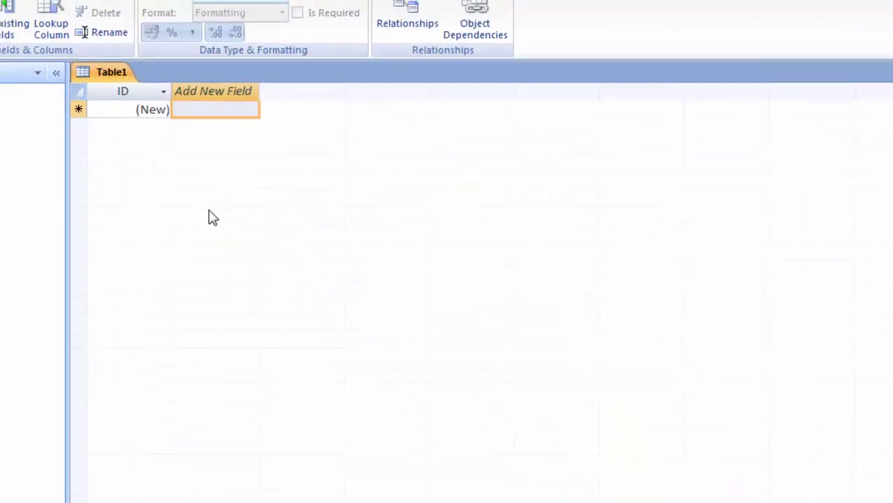
left_click(16, 54)
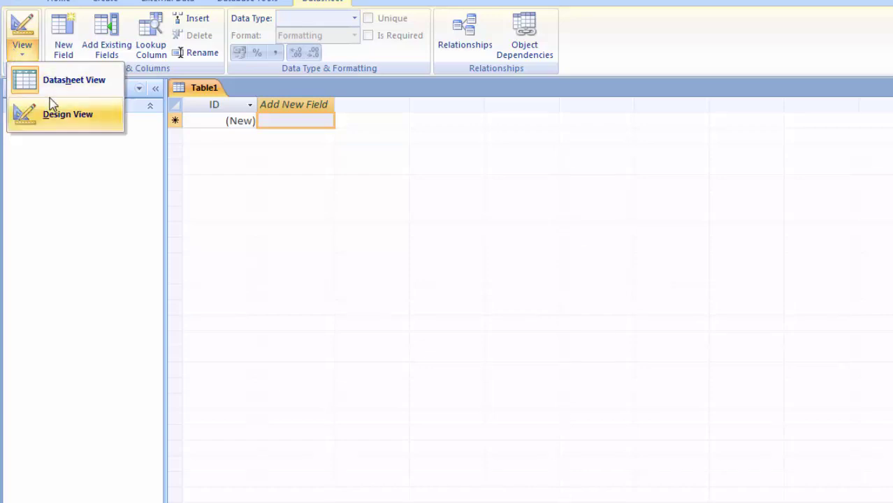
left_click(56, 118)
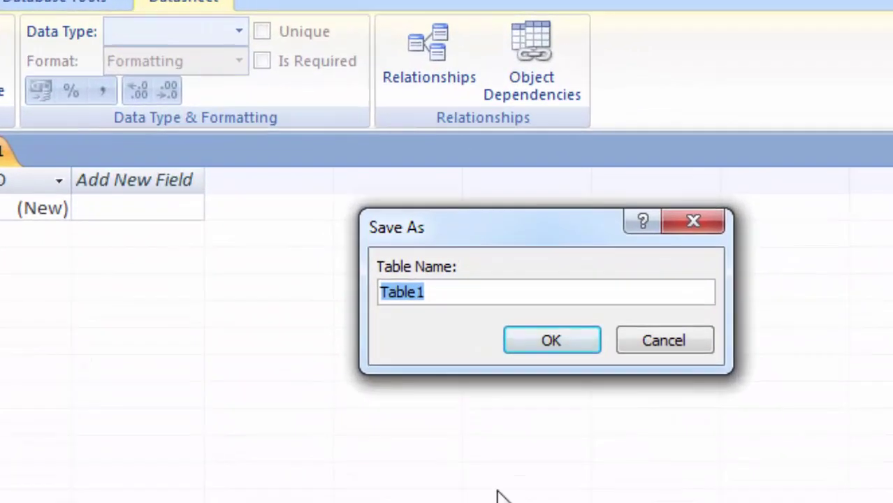
key("BackSpace")
type("cu")
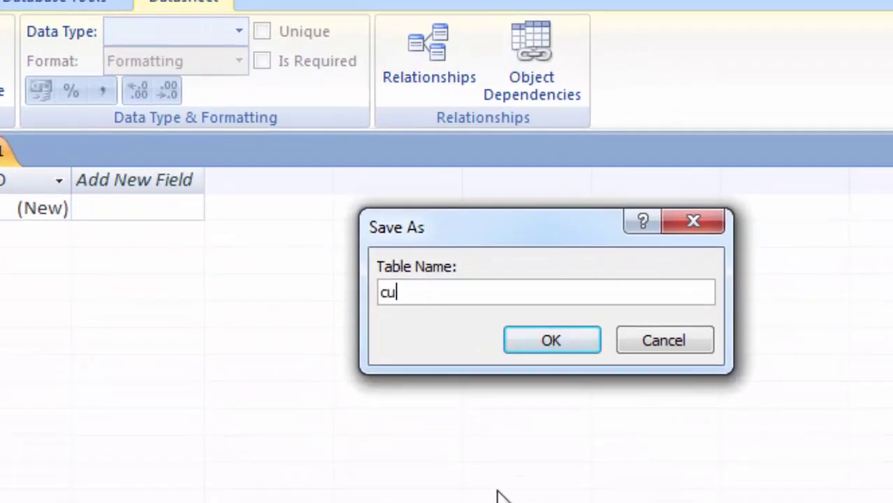
type("stomer")
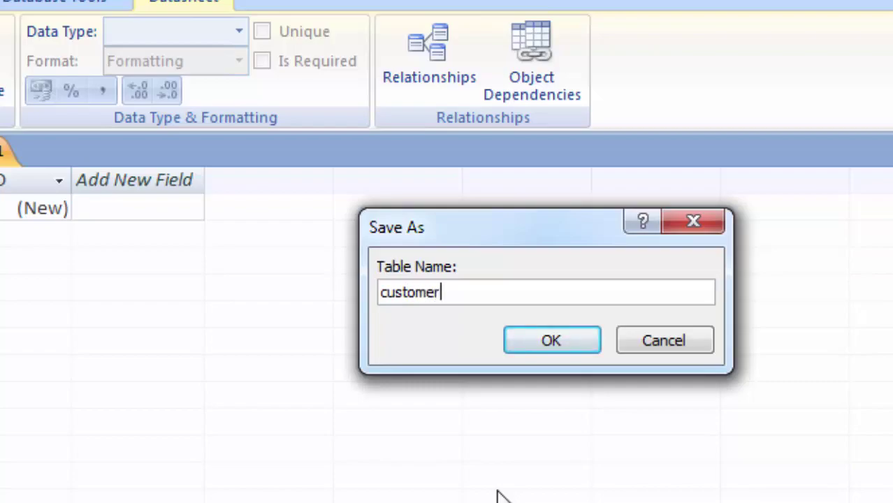
key("Return")
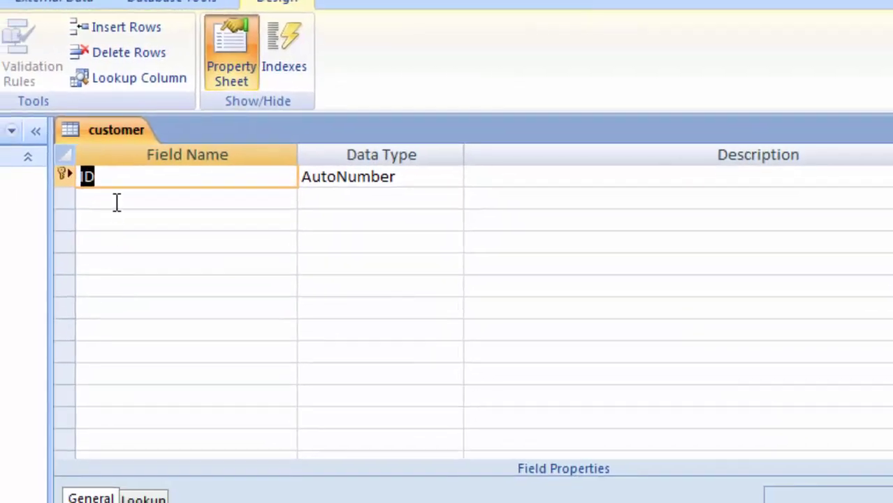
Rename the ID field to 'Employee Id'.
left_click(120, 180)
key("BackSpace")
key("BackSpace")
type("Cust")
key("BackSpace")
key("BackSpace")
key("BackSpace")
key("BackSpace")
type("Em")
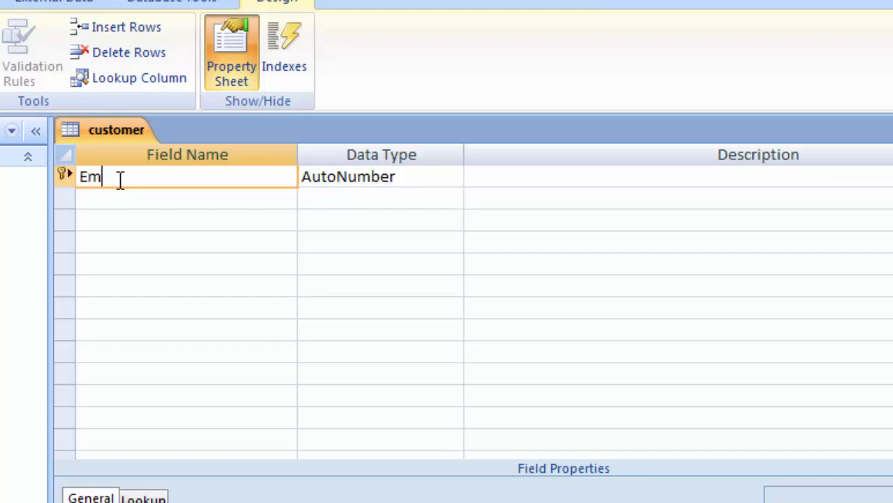
type("l")
key("BackSpace")
type("ploye")
type("e Id")
Add a 'Product Id' field with Number data type.
left_click(151, 202)
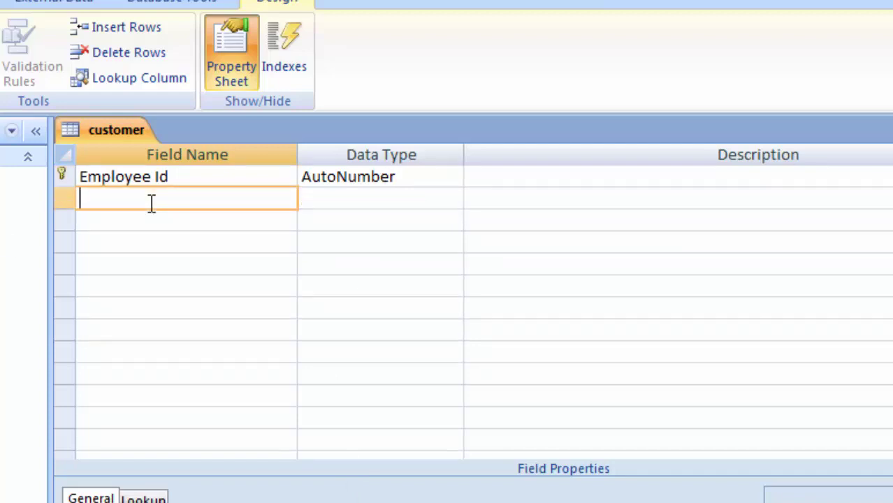
type("Pro")
type("duct")
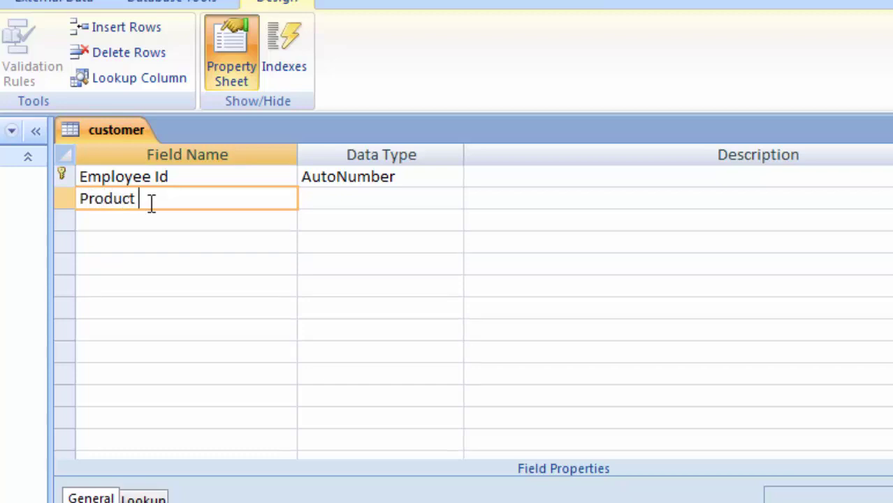
type("d")
left_click(402, 200)
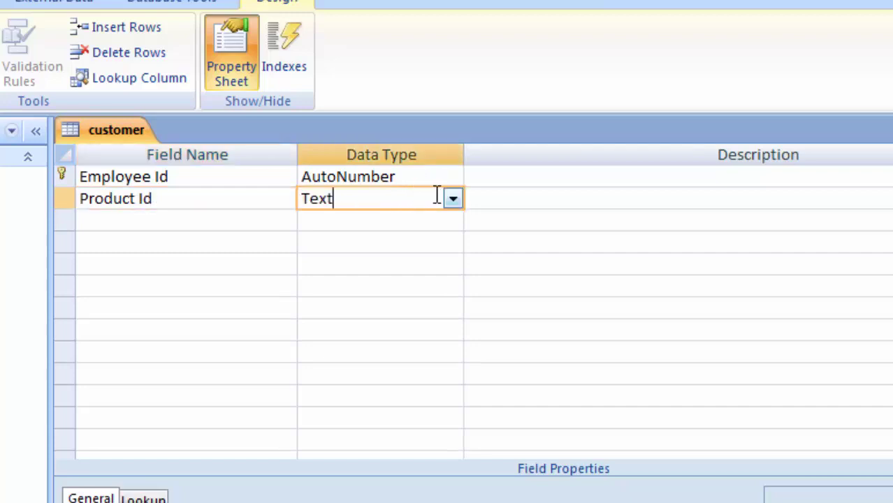
left_click(456, 200)
left_click(401, 263)
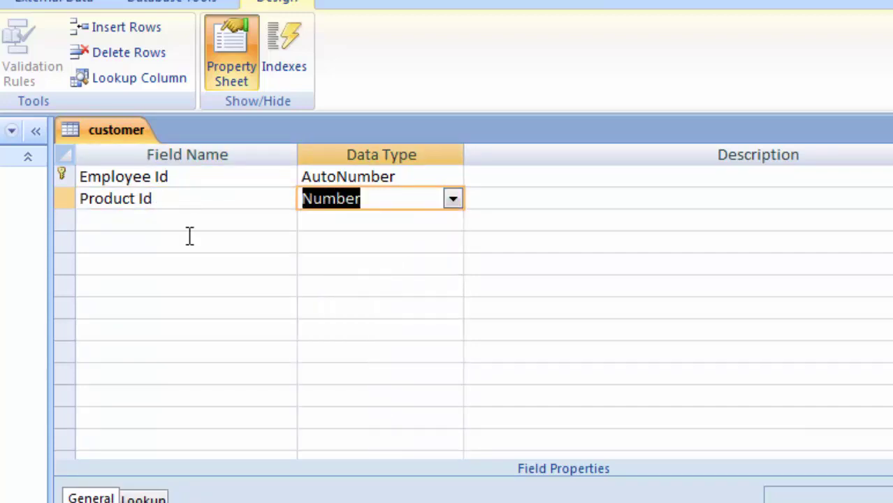
Add 'Employee Name' and 'Product name' fields as Text.
left_click(170, 225)
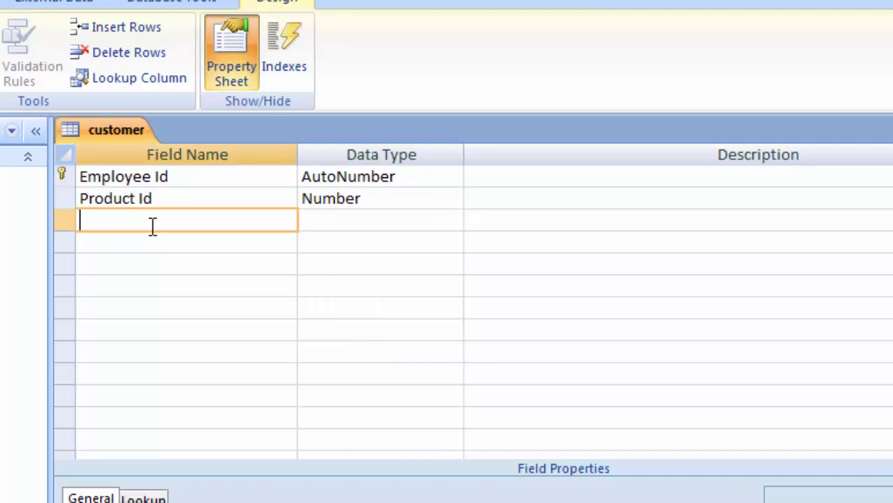
type("E")
type("mploy")
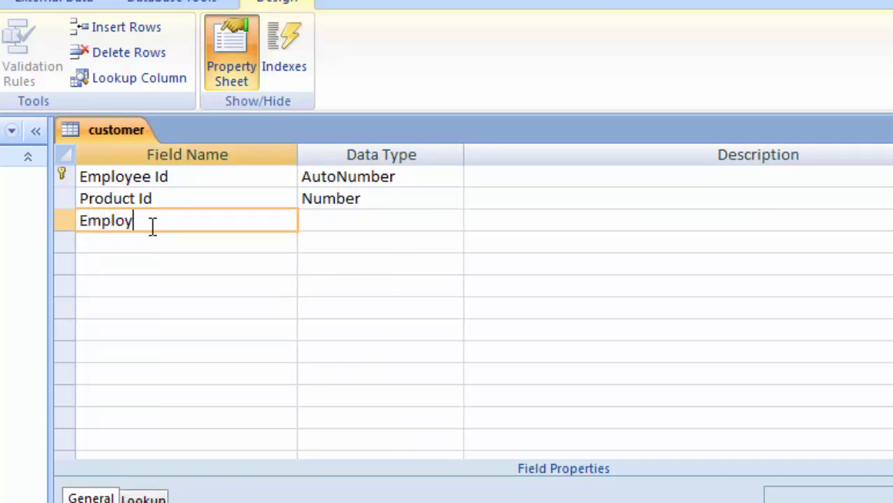
type("ee ")
type("Na")
type("me")
key("Tab")
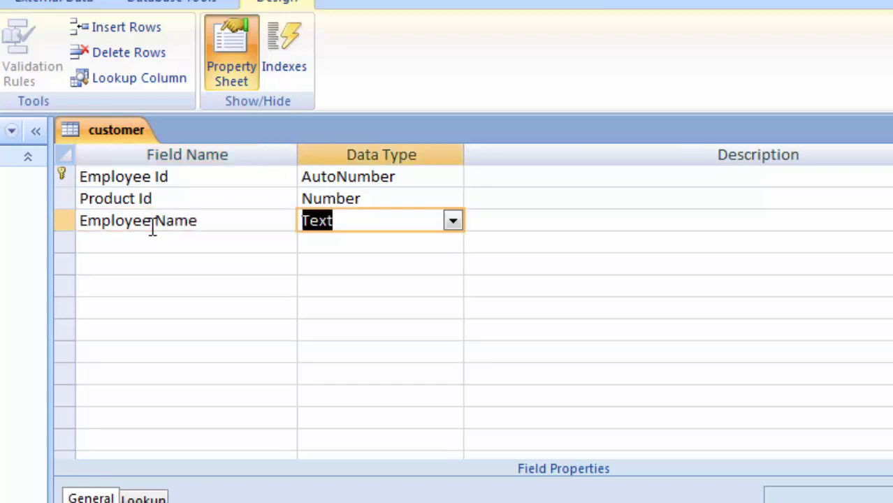
left_click(151, 244)
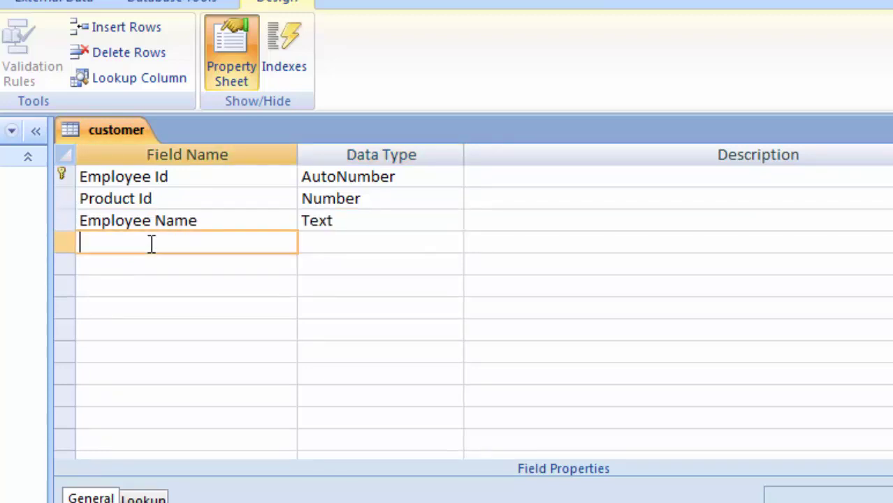
type("P")
type("roduc")
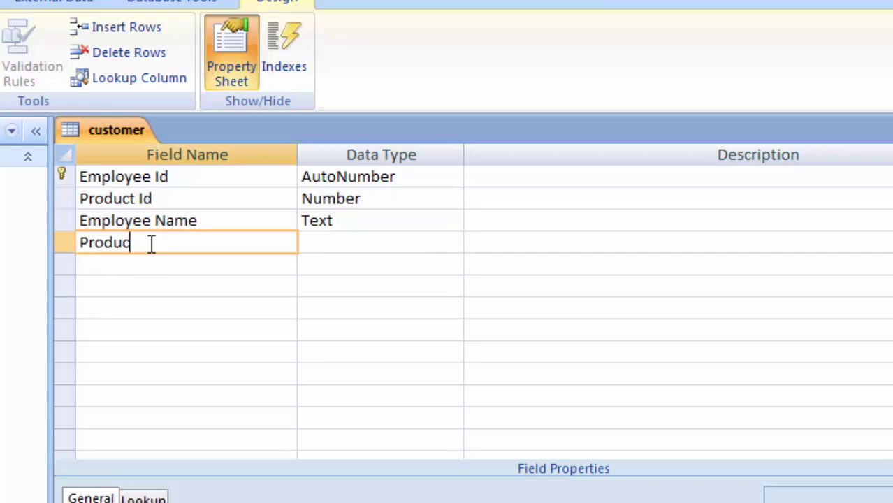
type("t na")
type("me")
left_click(359, 242)
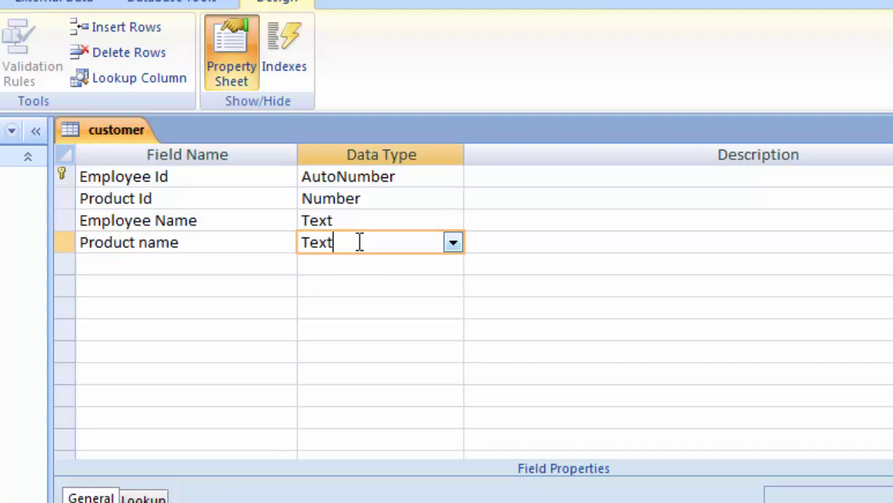
Add 'Price' and 'Unit' fields, both with Number data type.
left_click(170, 263)
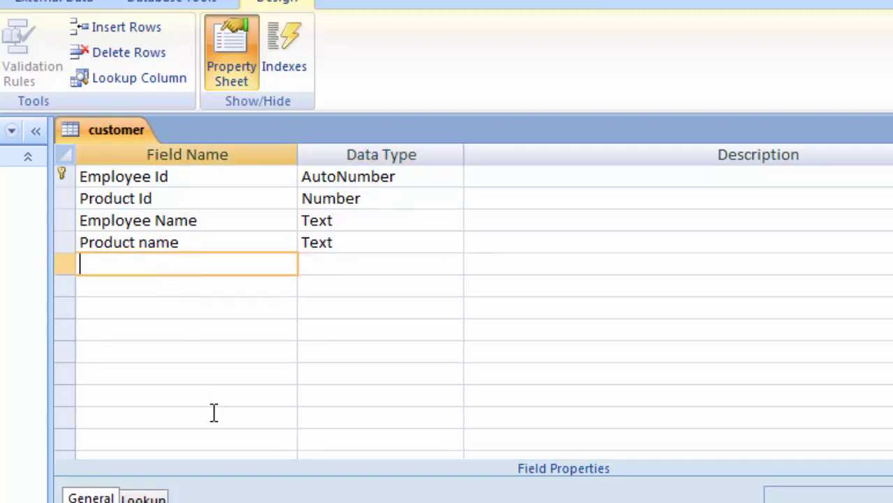
type("P")
type("rice")
left_click(360, 264)
left_click(453, 264)
left_click(409, 330)
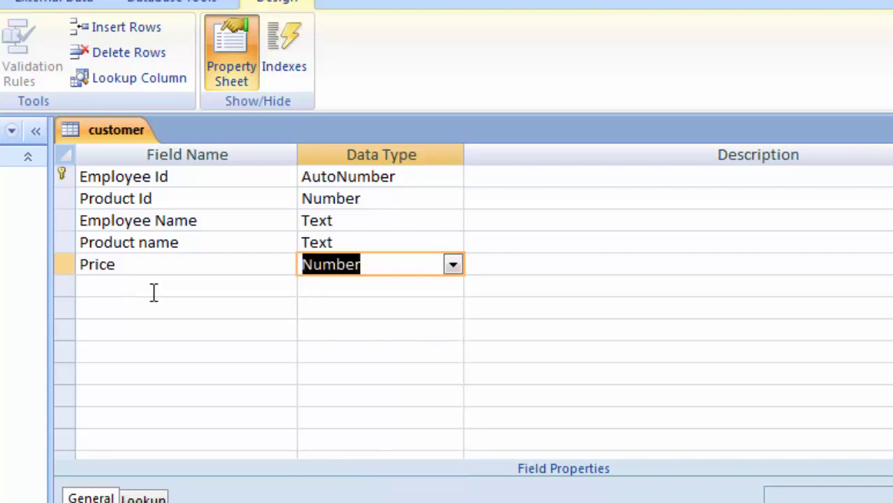
left_click(143, 288)
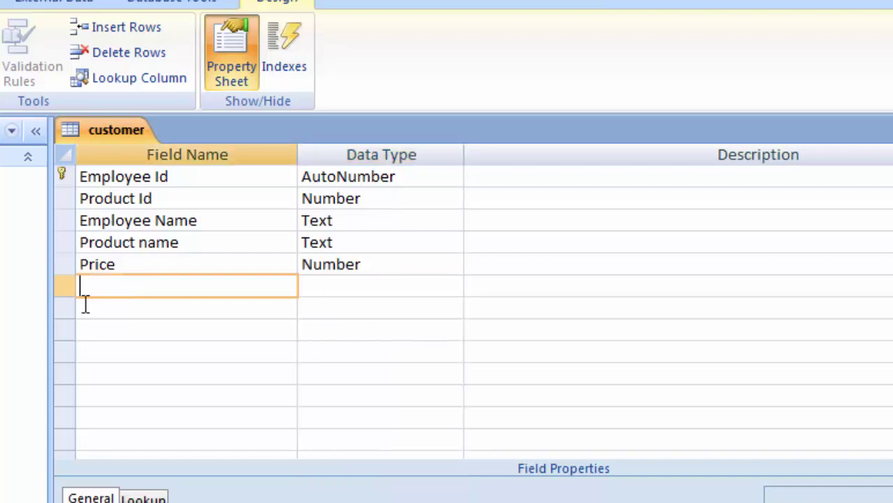
type("U")
type("nit")
left_click(322, 290)
left_click(453, 287)
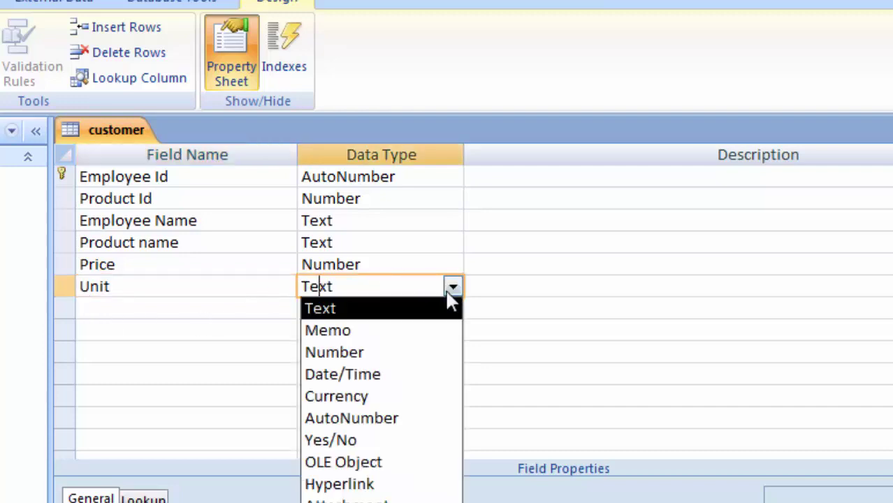
left_click(386, 353)
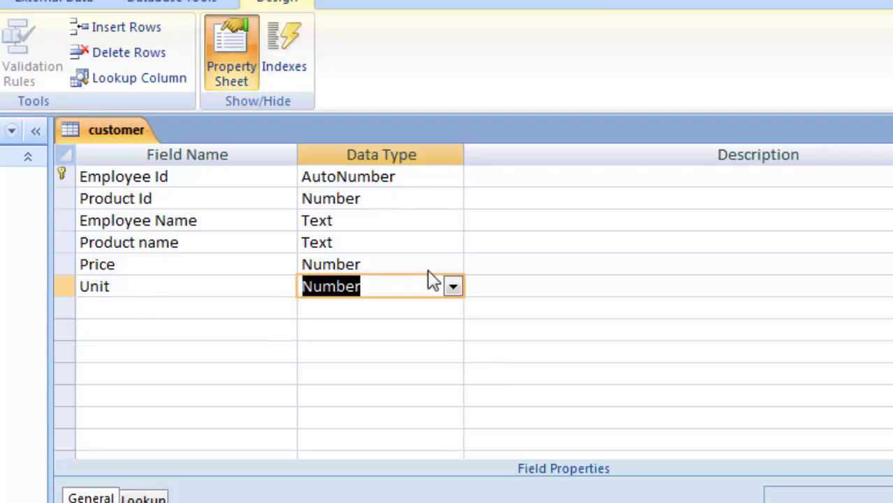
left_click(377, 263)
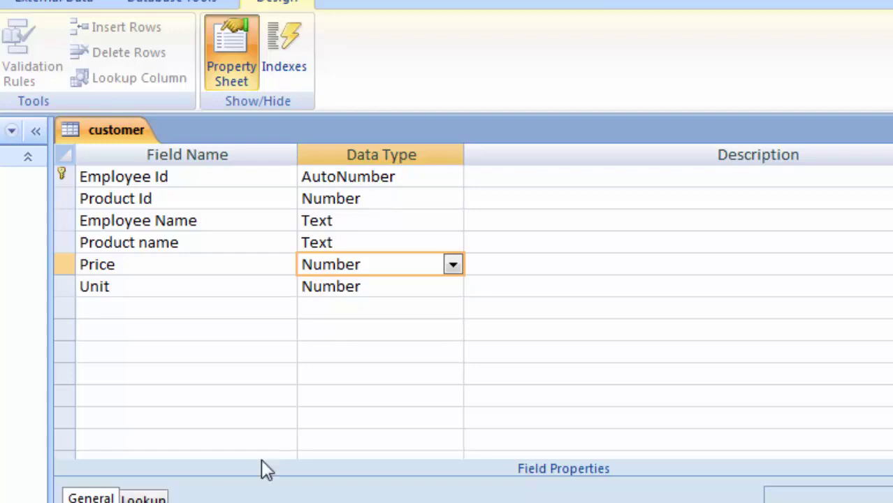
Set the Unit field size to Decimal with scale 3.
left_click(380, 288)
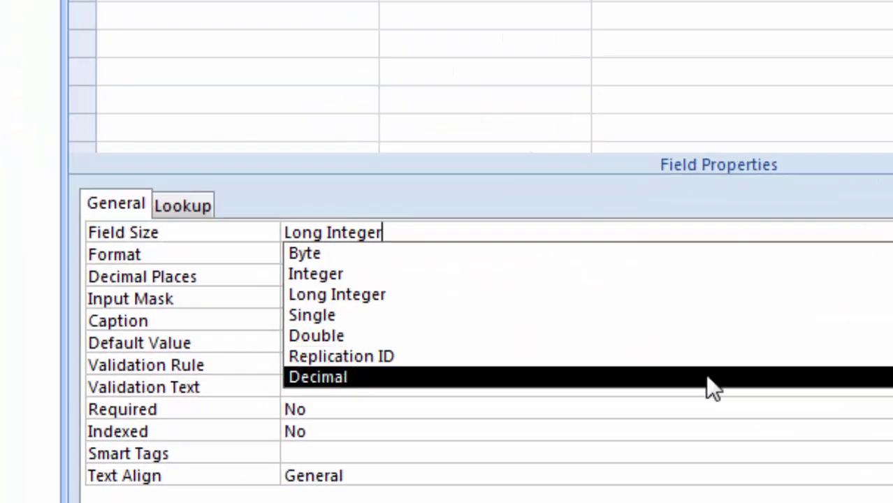
left_click(712, 381)
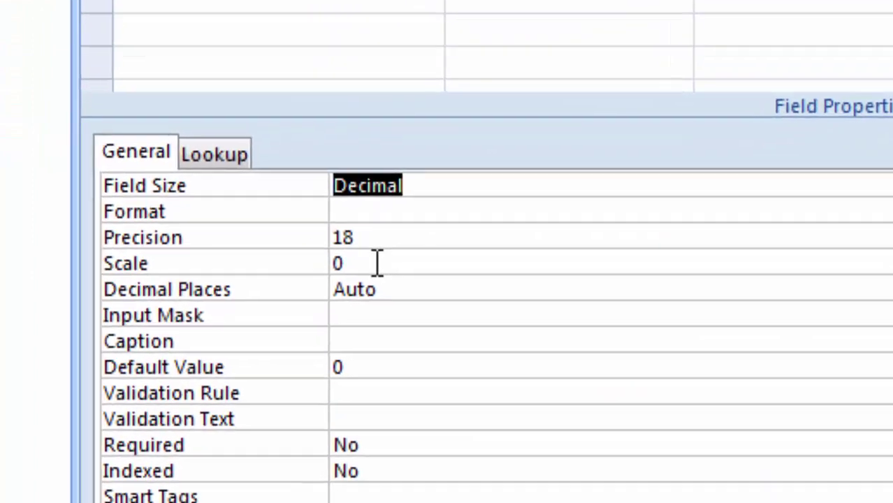
left_click(431, 228)
key("BackSpace")
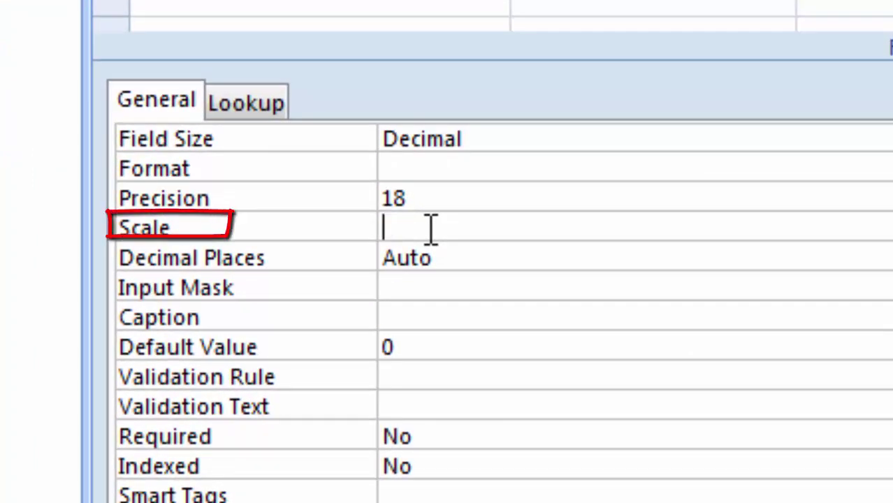
type("3")
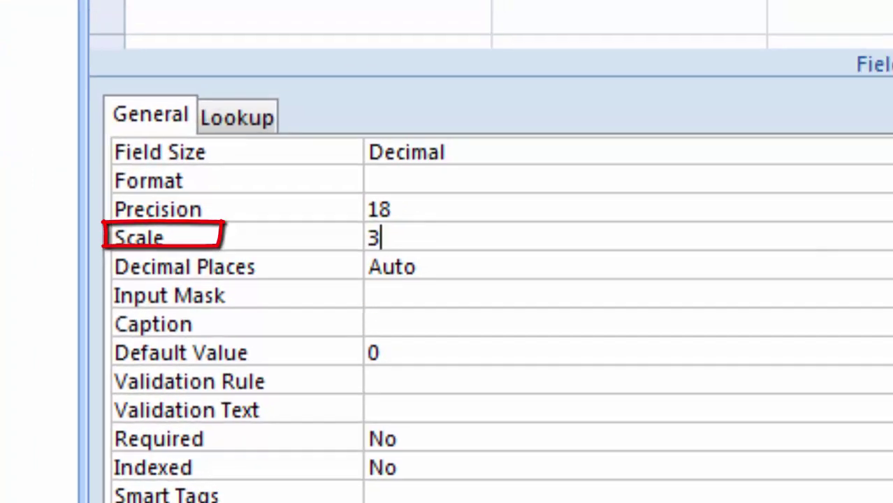
Add a Total field of Number type with Decimal field size and scale 3.
left_click(99, 177)
type("Tot")
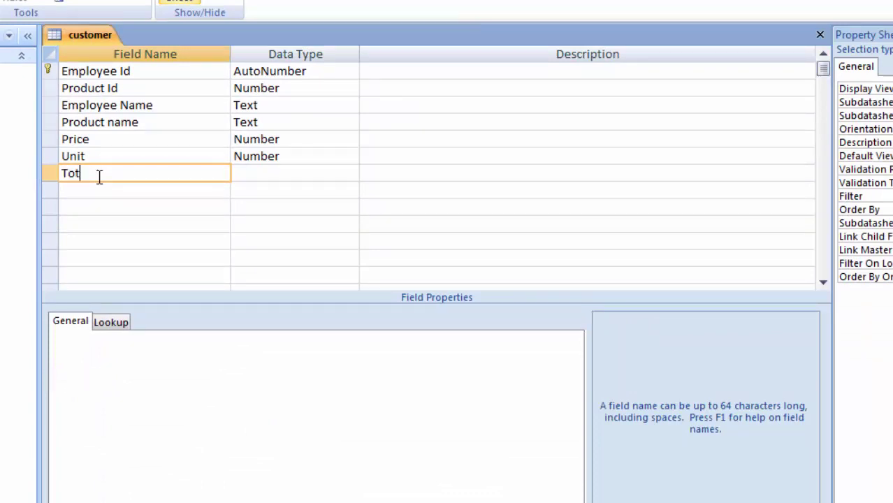
type("al")
left_click(309, 178)
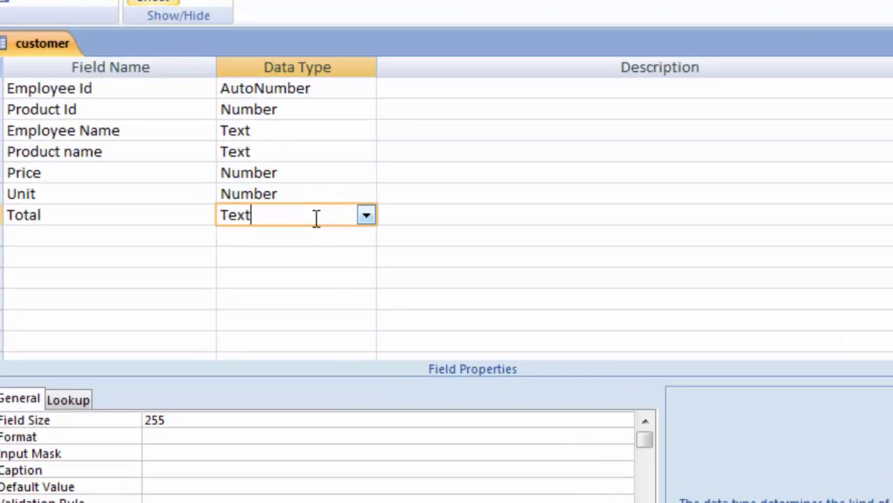
left_click(353, 174)
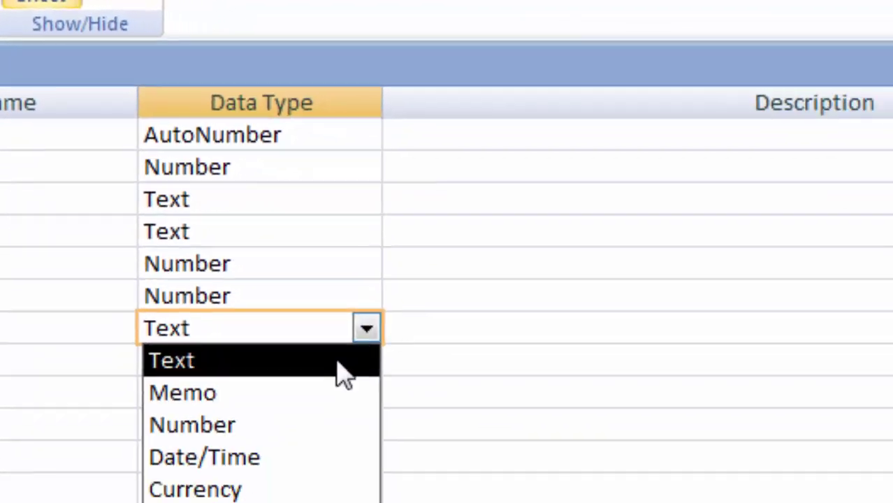
left_click(252, 426)
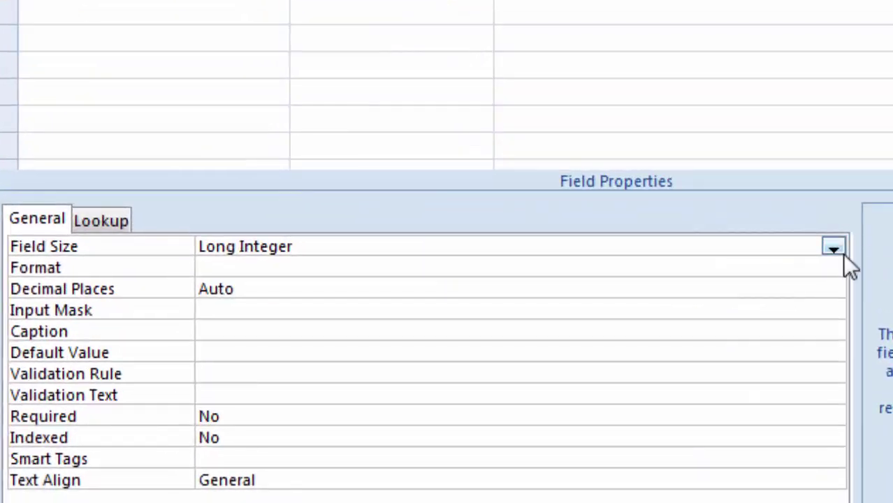
left_click(573, 342)
left_click(616, 388)
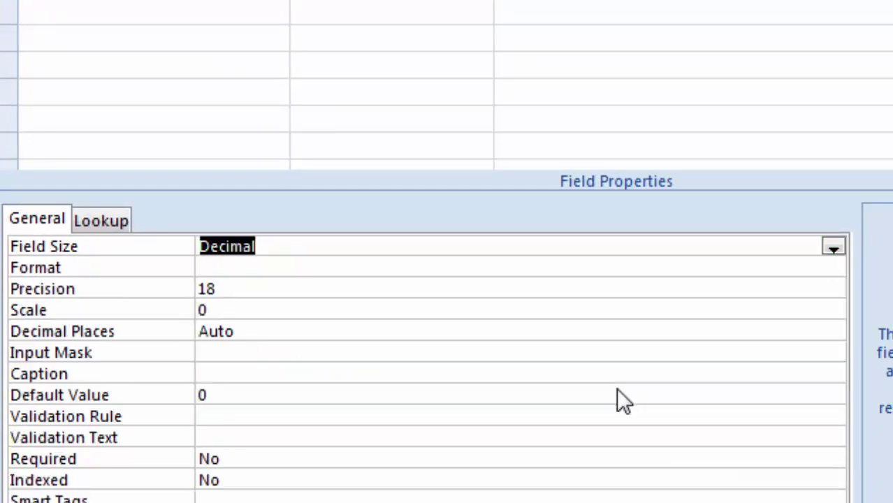
left_click(258, 309)
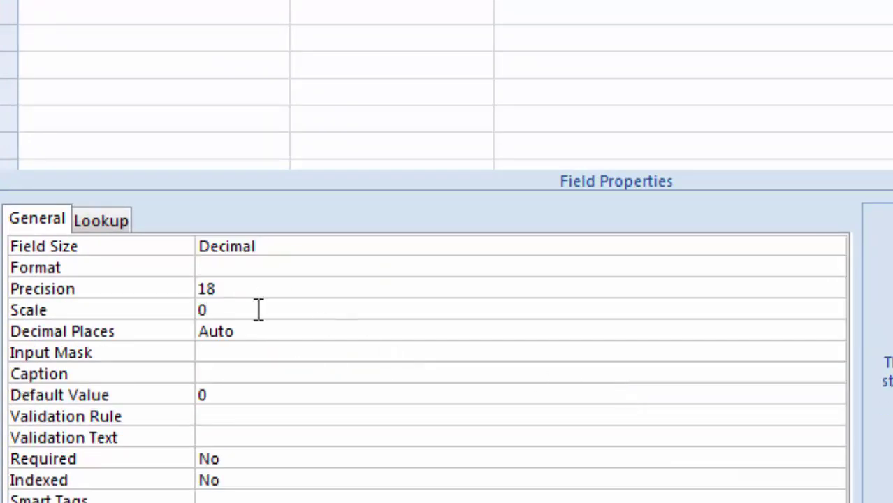
key("BackSpace")
type("3")
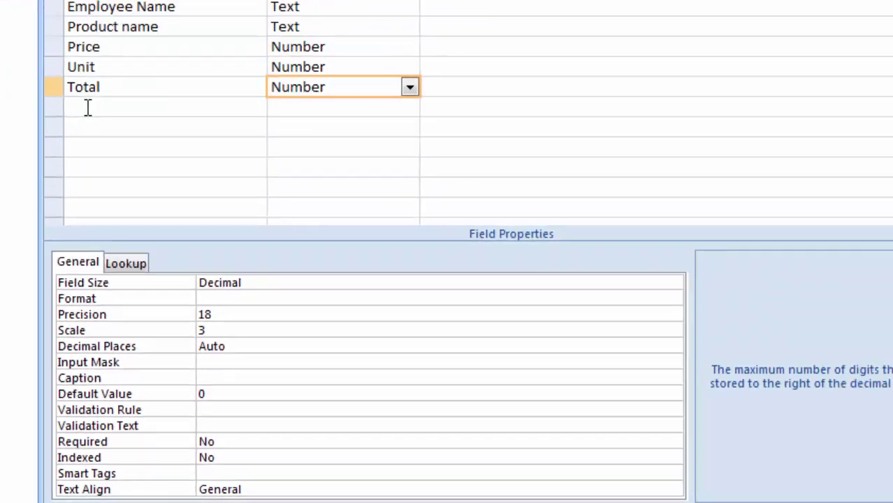
left_click(73, 174)
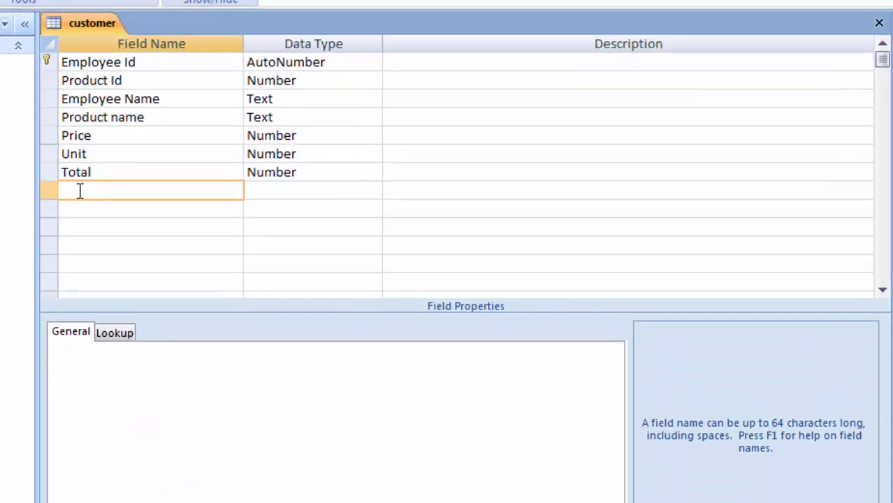
Add 'Customer Name' and 'Mobile' fields with Text data type.
type("Cust")
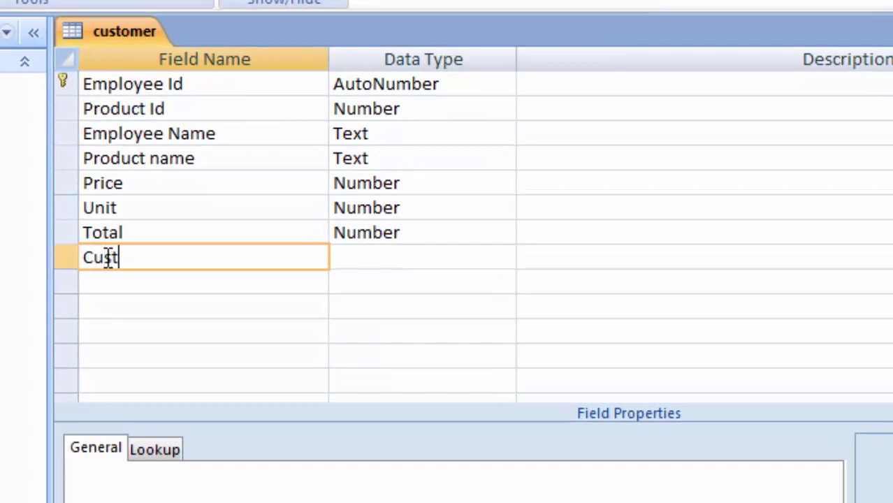
type("omer ")
type("Name")
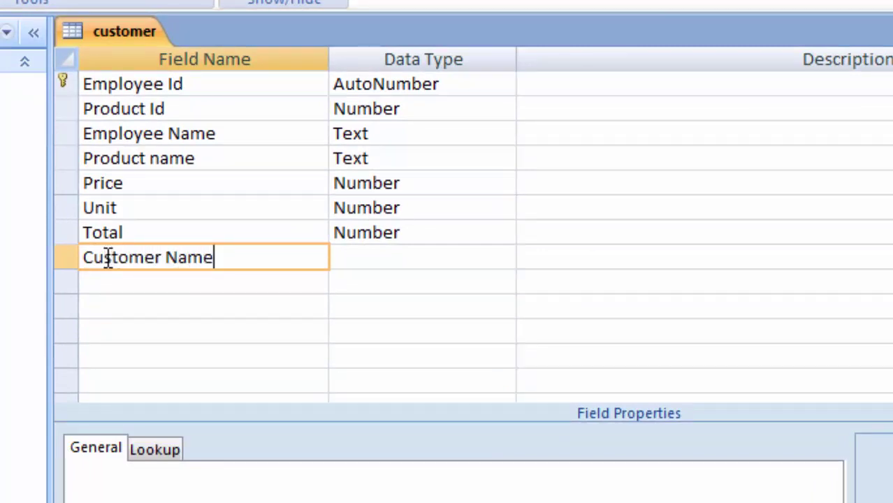
key("Tab")
left_click(114, 291)
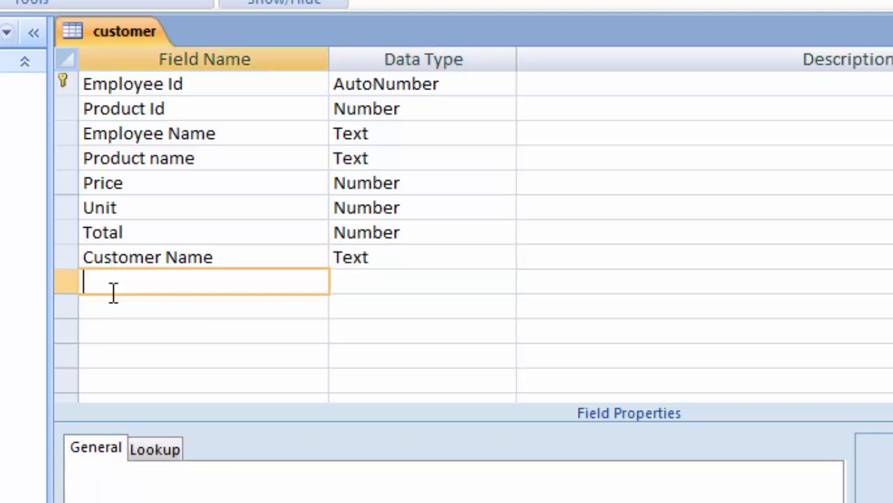
type("Mo")
type("bile")
left_click(458, 287)
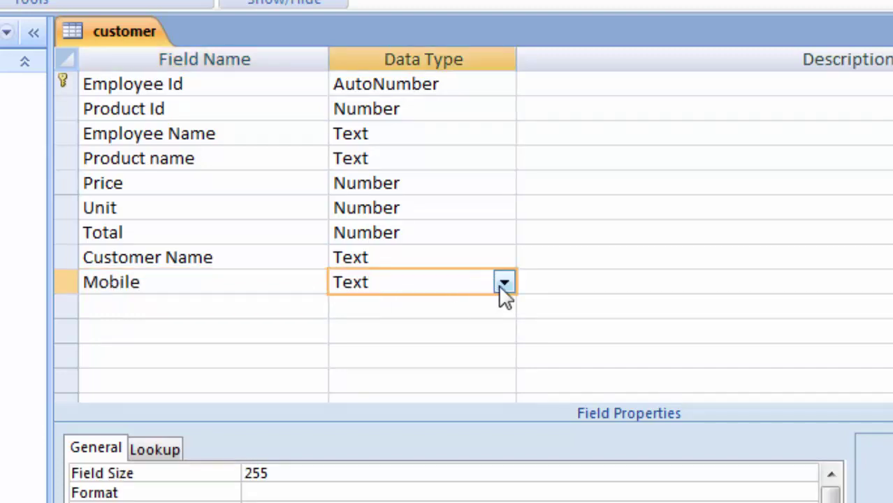
left_click(503, 283)
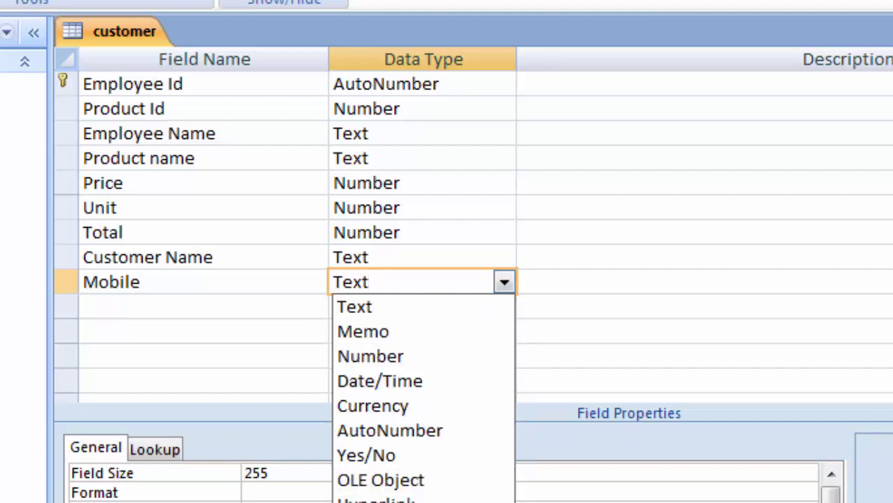
Start the Lookup Wizard for Mobile, then cancel it, keeping Mobile as Text.
left_click(381, 502)
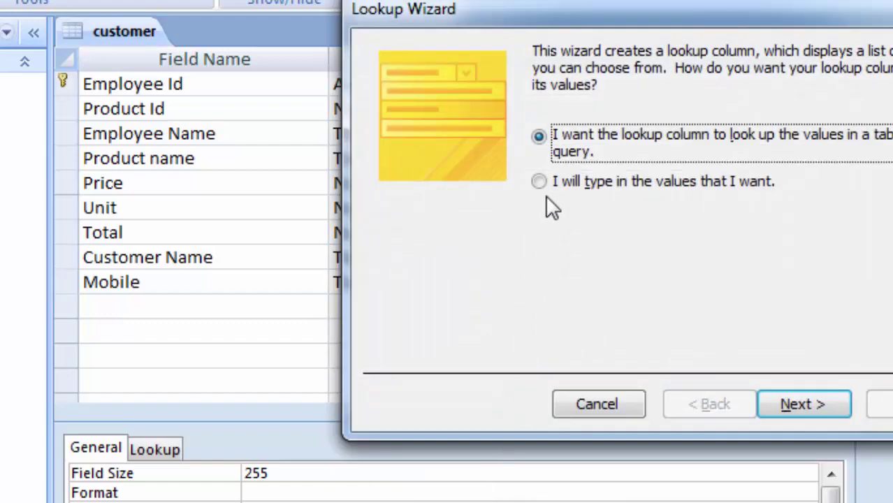
left_click(557, 182)
left_click(826, 395)
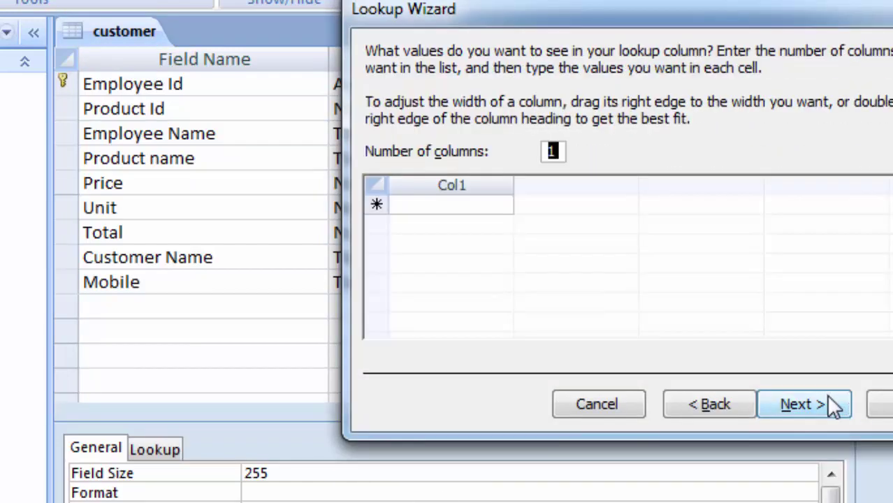
left_click(687, 411)
left_click(588, 408)
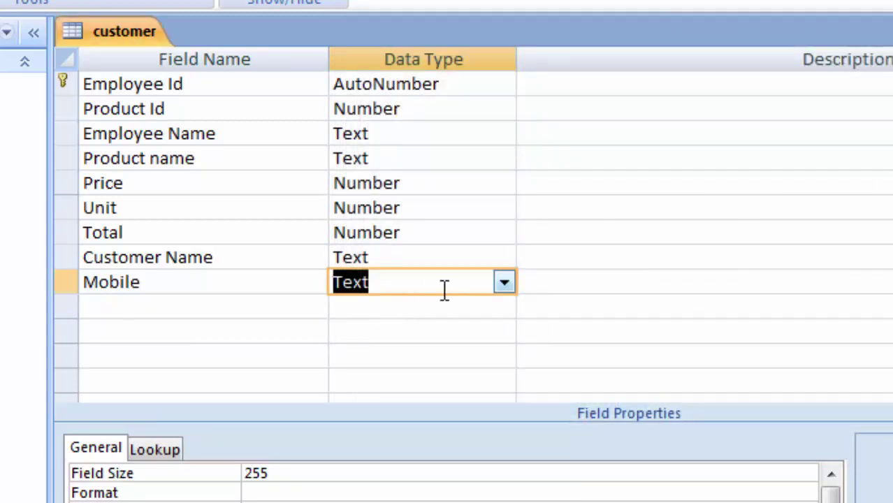
left_click(163, 311)
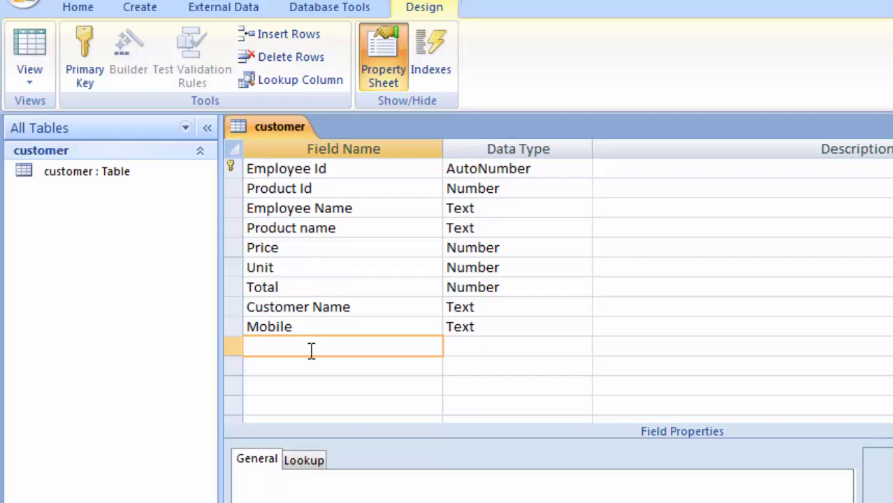
Save the customer table, view its datasheet and widen the Product name column.
left_click(30, 70)
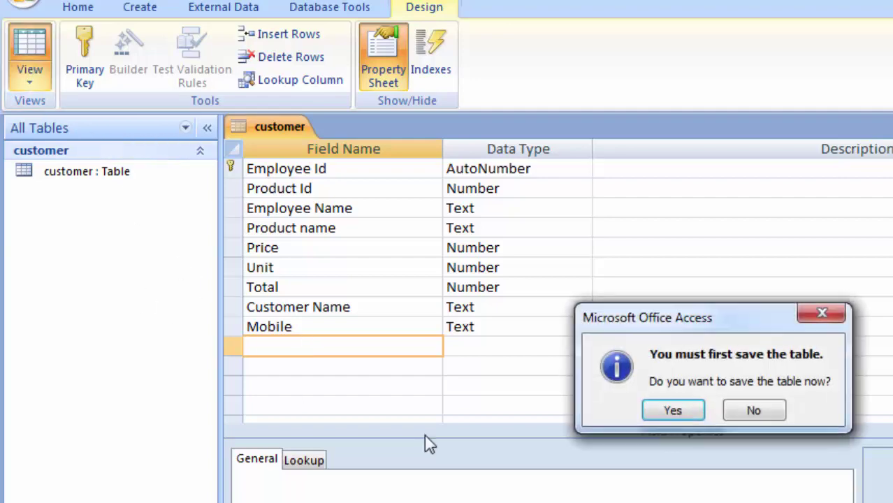
left_click(674, 413)
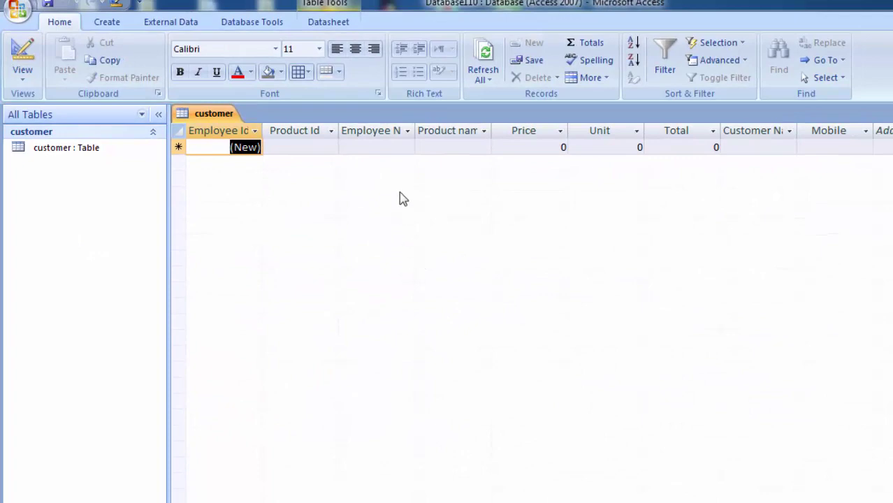
double_click(492, 131)
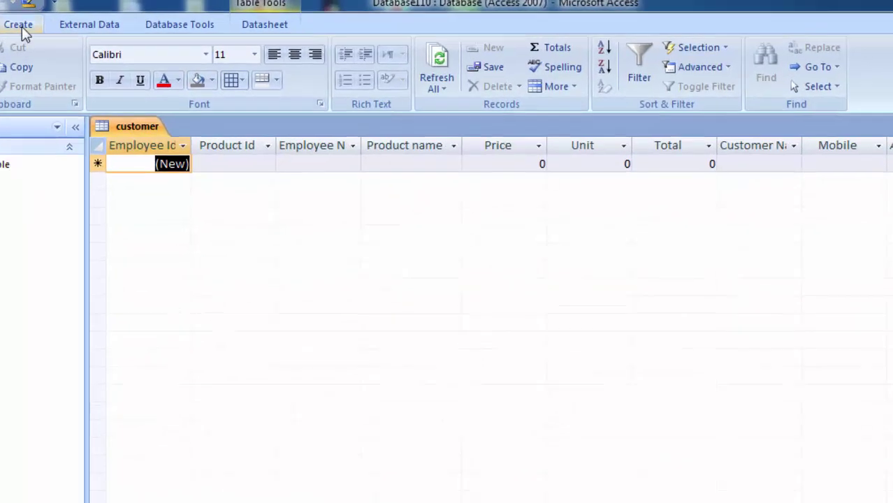
Start a new query in Design View with the Show Table dialog moved higher.
left_click(21, 28)
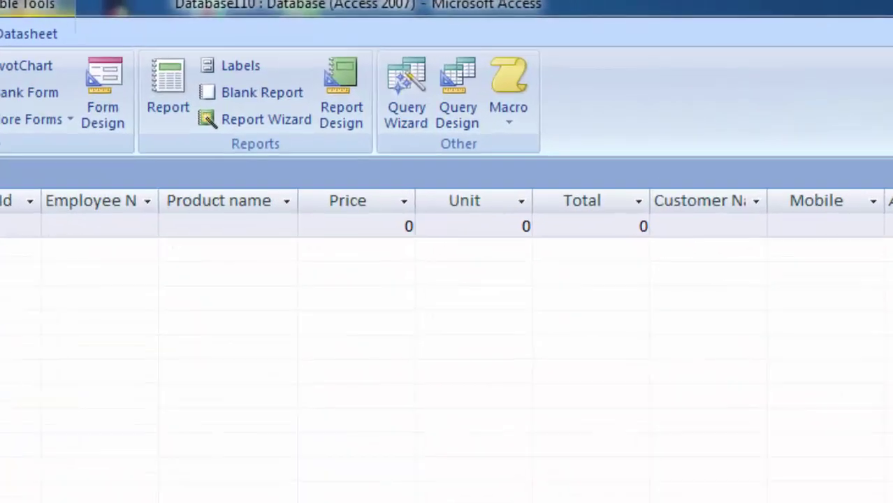
left_click(373, 138)
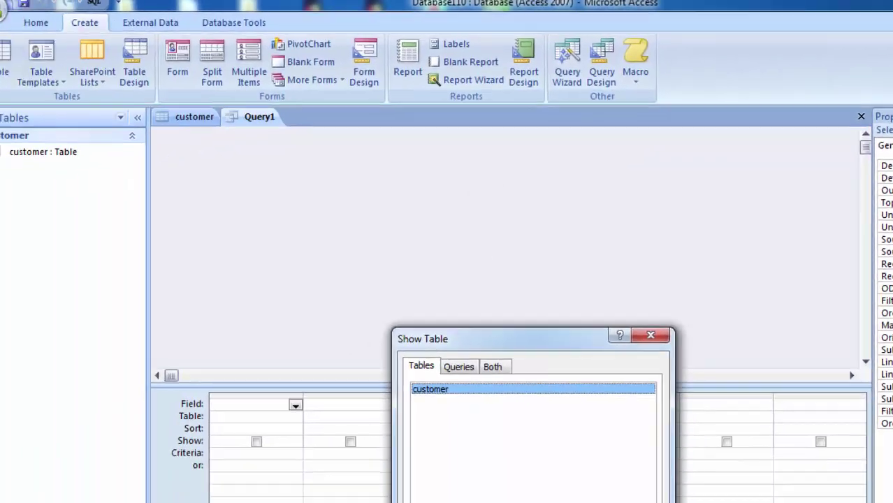
mouse_move(573, 330)
left_mouse_down()
mouse_move(602, 248)
mouse_move(600, 221)
left_mouse_up()
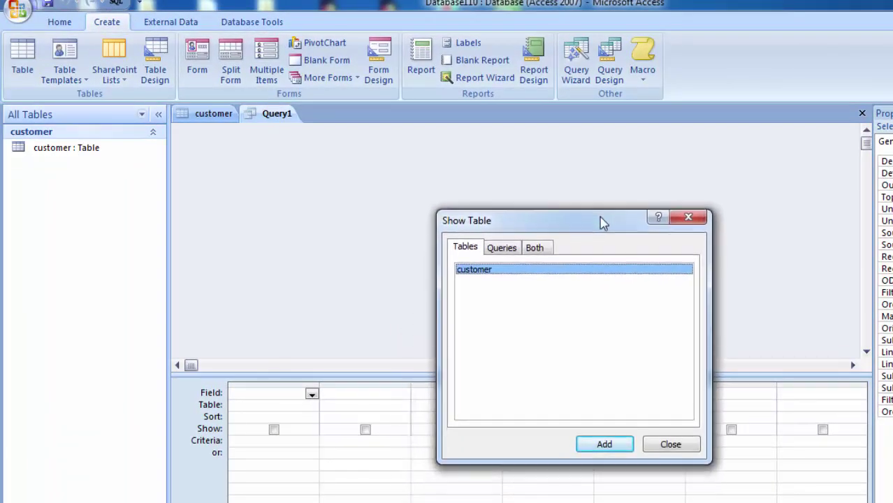
Add the customer table and its Employee Id through Price fields to the query grid.
left_click(615, 445)
left_click(671, 447)
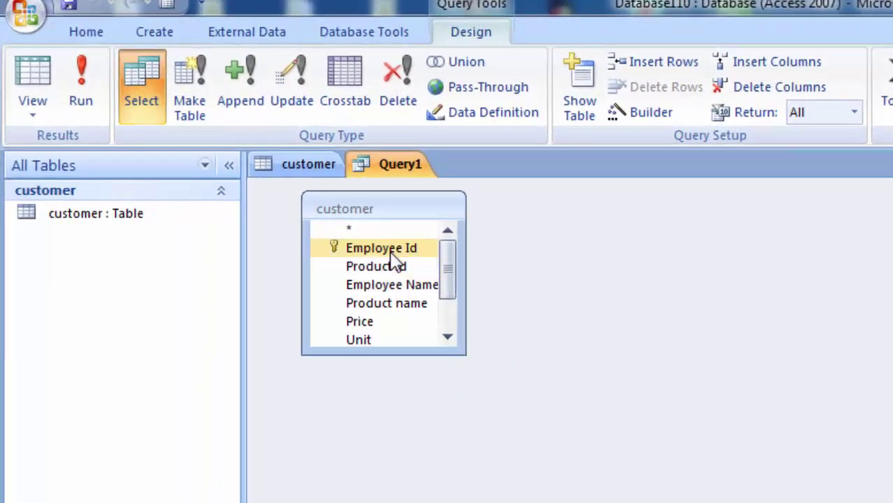
double_click(390, 251)
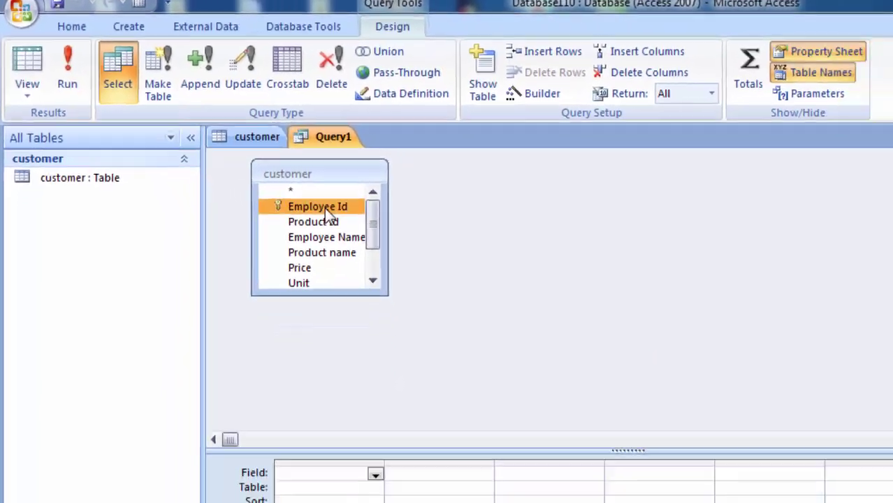
double_click(271, 186)
left_click(277, 199)
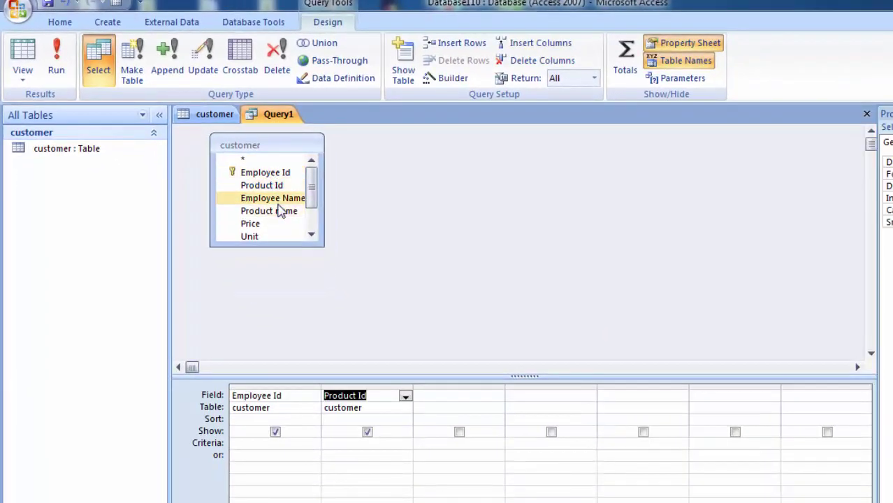
double_click(280, 199)
double_click(281, 211)
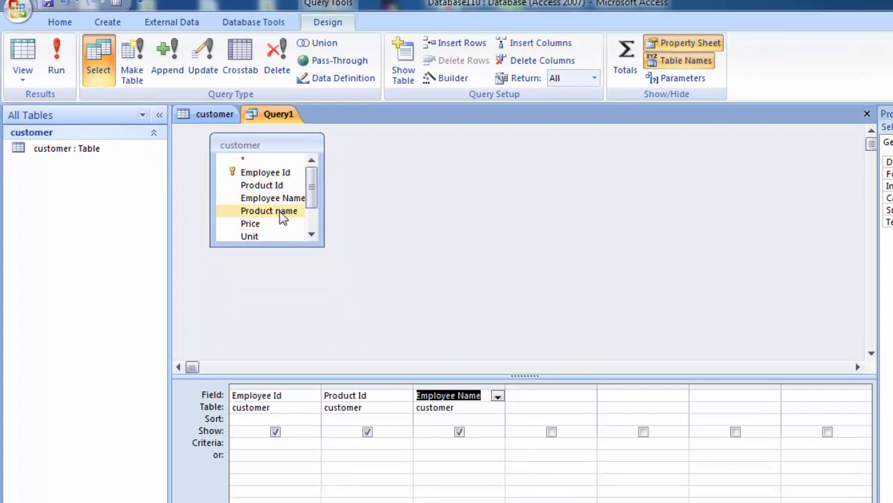
double_click(269, 224)
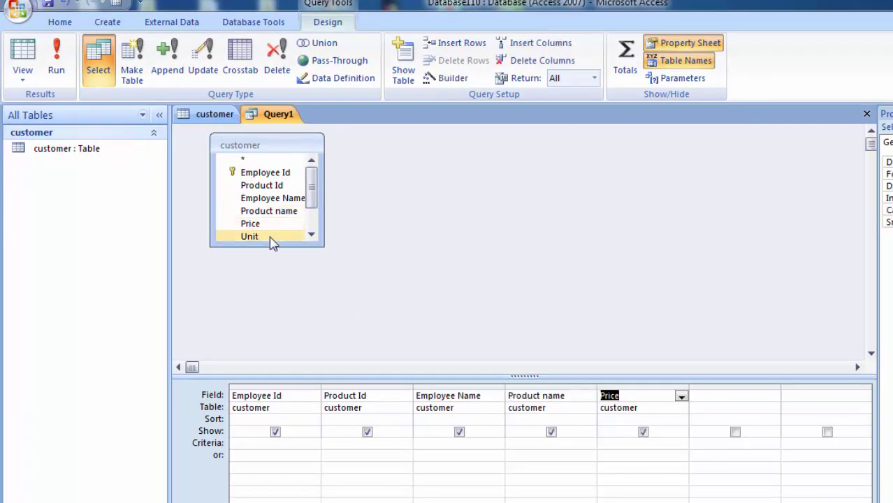
Add Unit, Total, Customer Name and Mobile, then begin the Total column as 'Total:['.
left_click(272, 238)
double_click(271, 239)
left_click(311, 235)
left_click(311, 235)
left_click(311, 235)
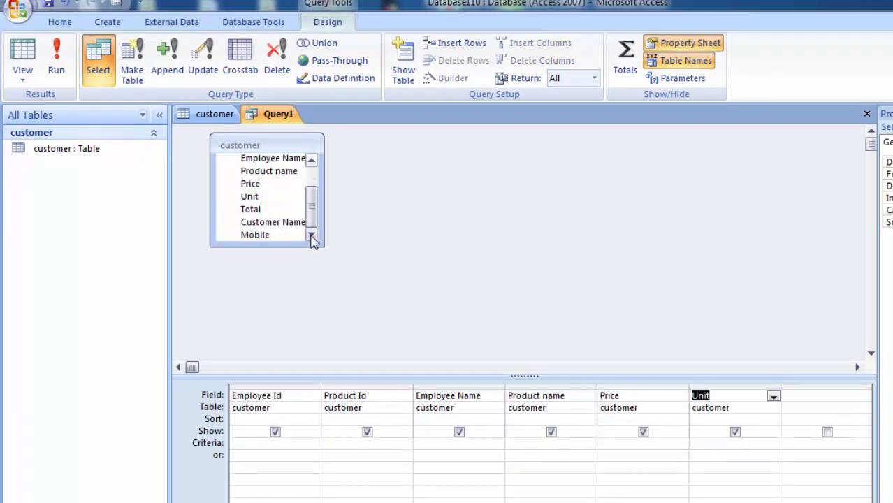
left_click(268, 209)
double_click(271, 211)
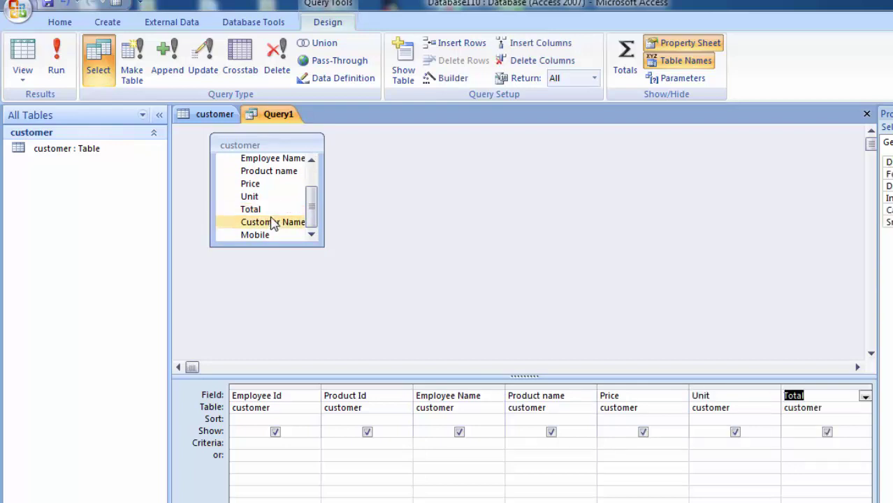
left_click(273, 222)
left_click(269, 238)
double_click(269, 238)
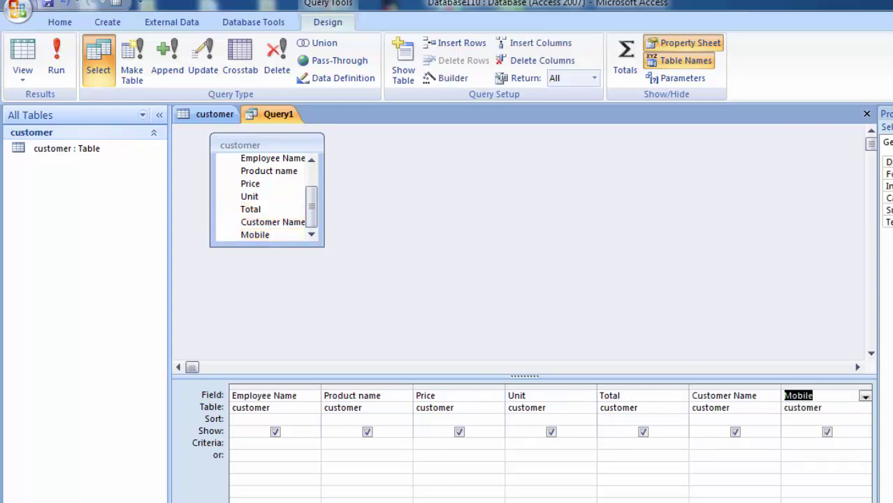
left_click(456, 396)
type(":")
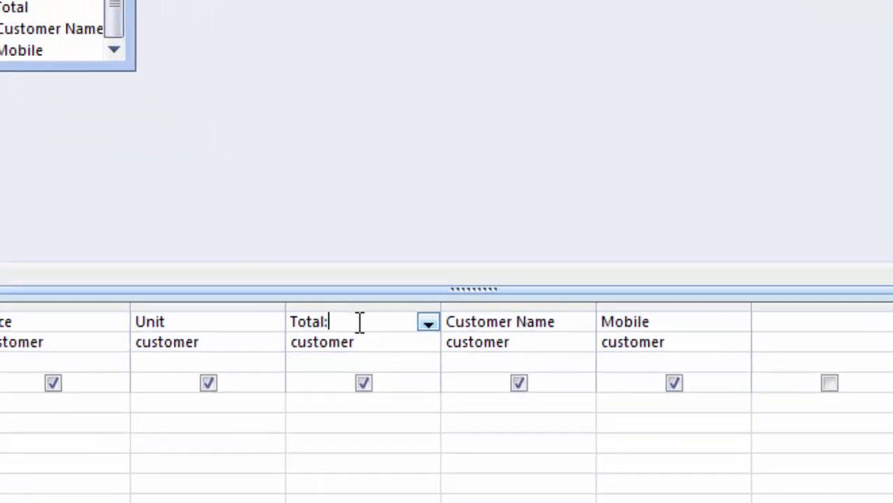
type("[")
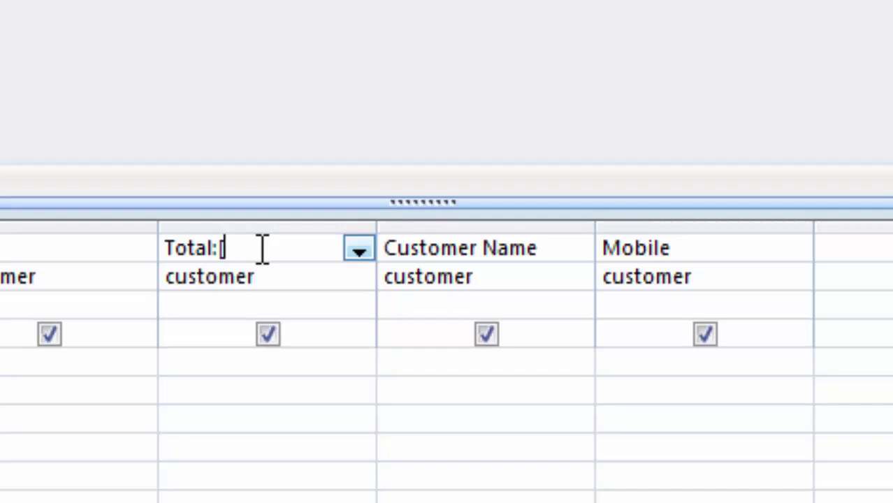
Complete the Total column expression as Total:[Price]*[Unit].
type("P")
type("ric")
type("e]")
type("*[U")
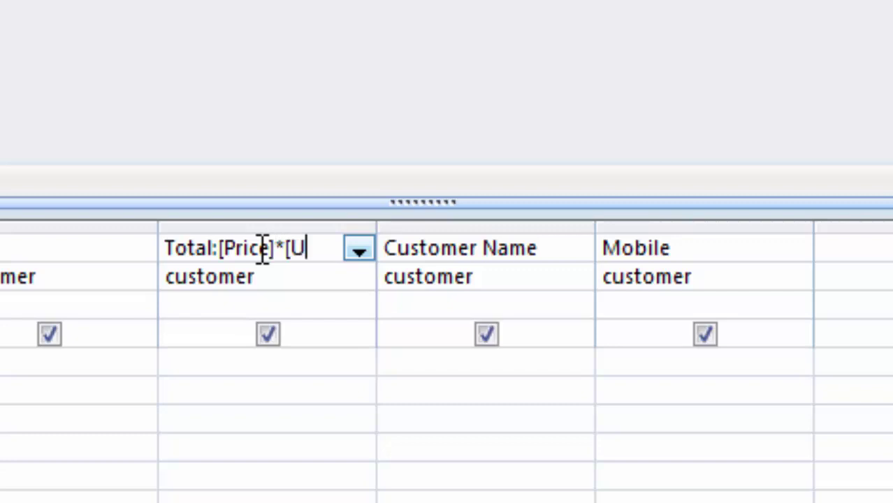
type("nit]")
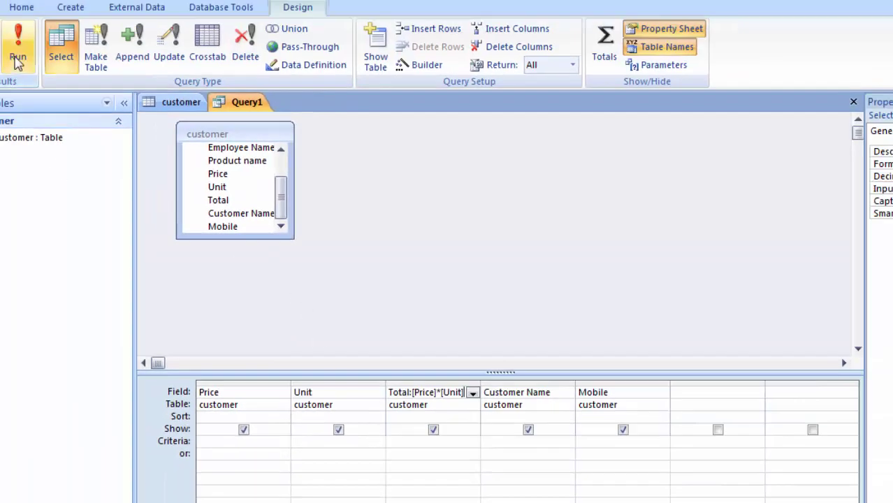
Show the query results, autofit the Total and Employee Id columns, and bold the new-record text.
left_click(18, 59)
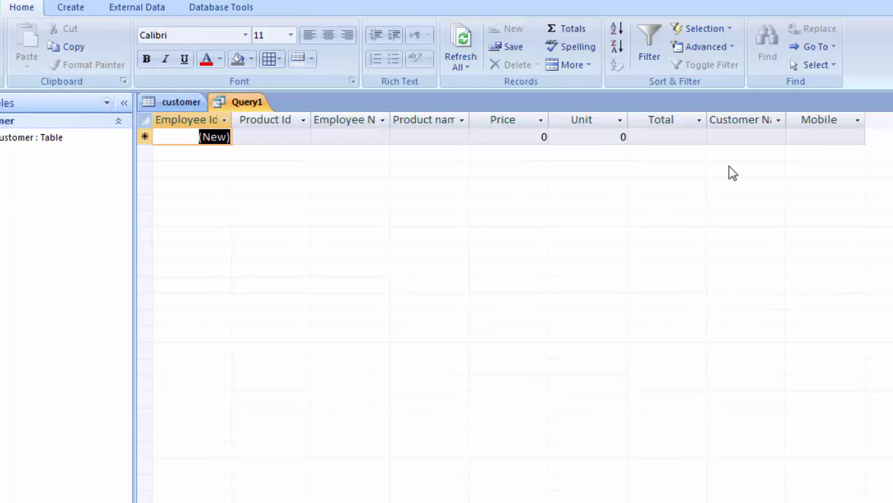
double_click(706, 122)
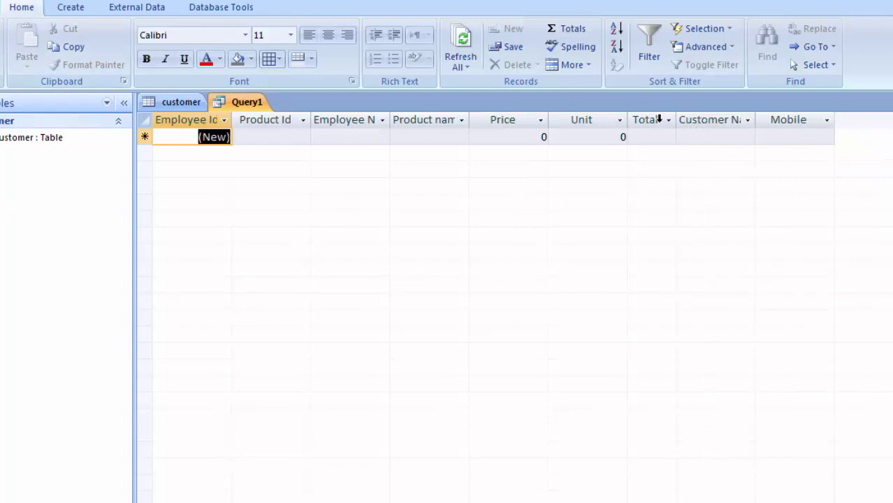
double_click(232, 120)
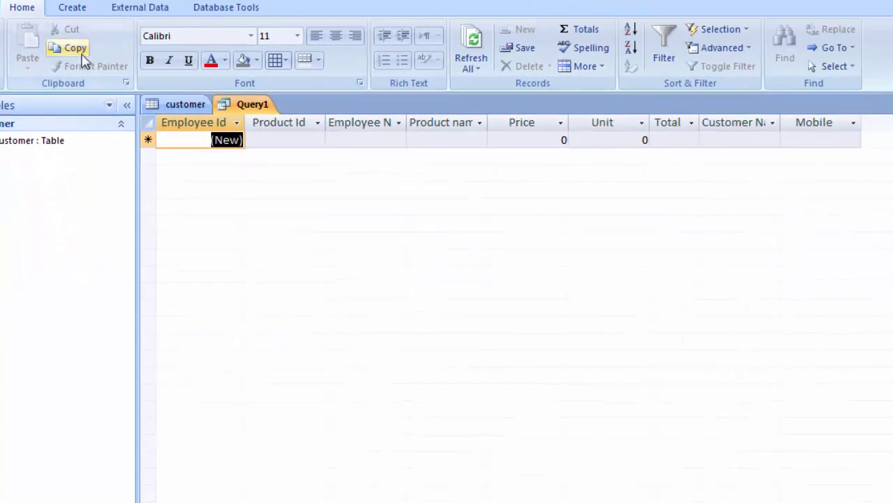
left_click(149, 61)
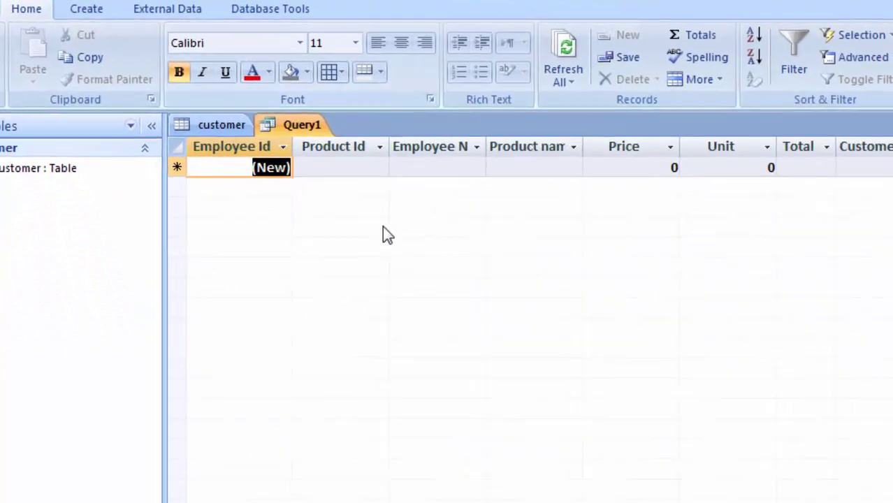
left_click(97, 11)
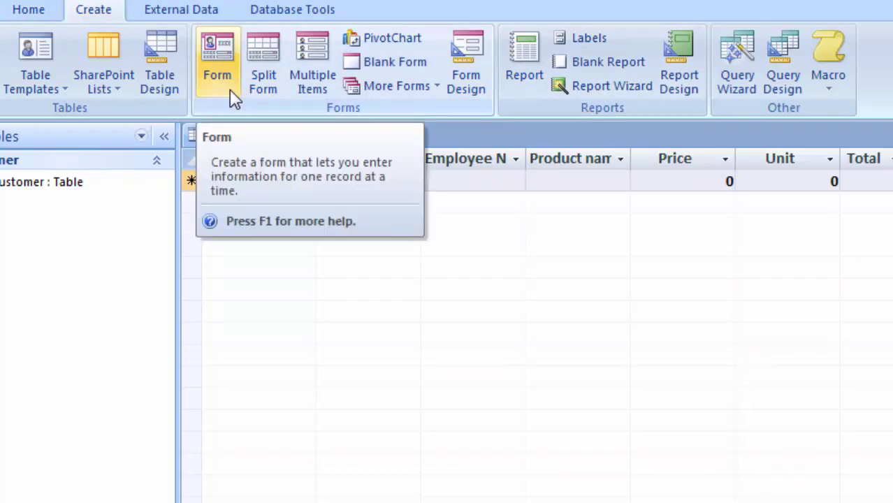
Start the Form Wizard from More Forms, saving the query as cuslist first.
left_click(413, 96)
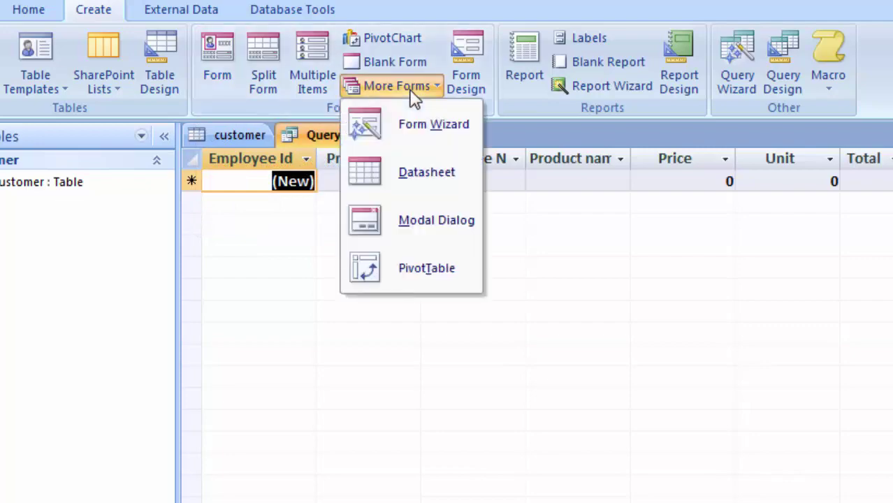
left_click(424, 129)
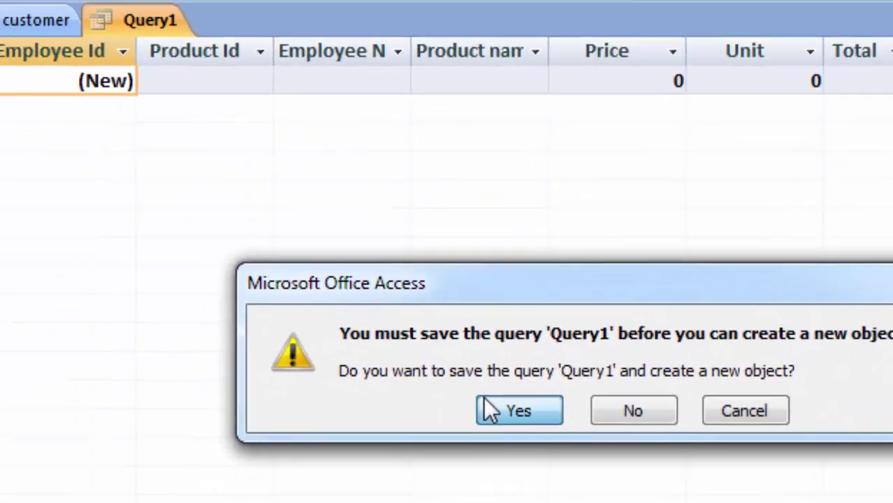
left_click(493, 409)
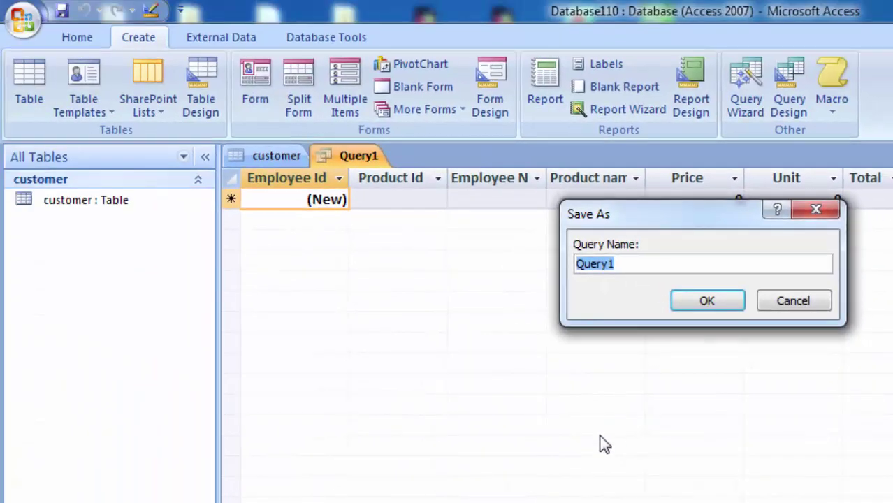
key("BackSpace")
type("c")
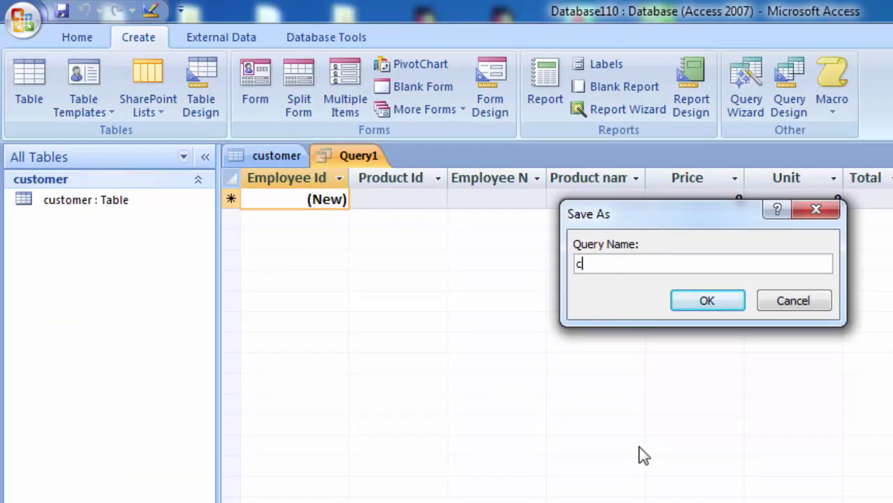
type("usli")
type("st")
key("Return")
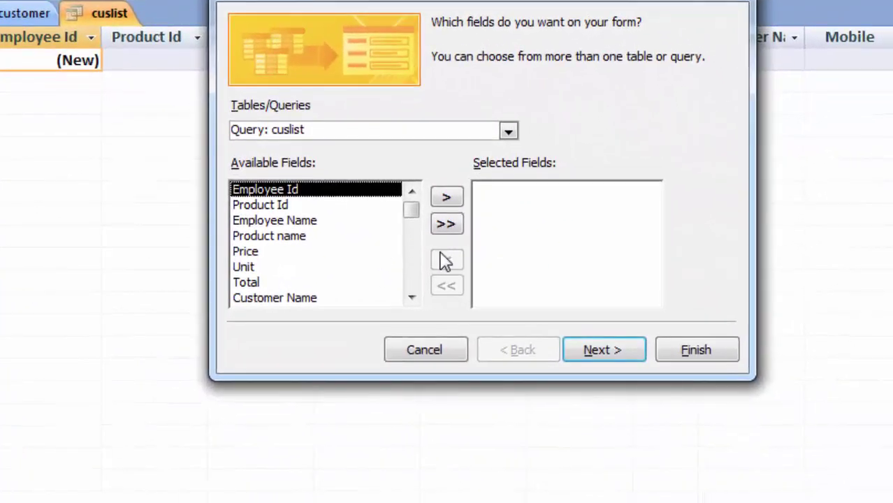
Add every query field to the form and keep the Columnar layout.
left_click(440, 225)
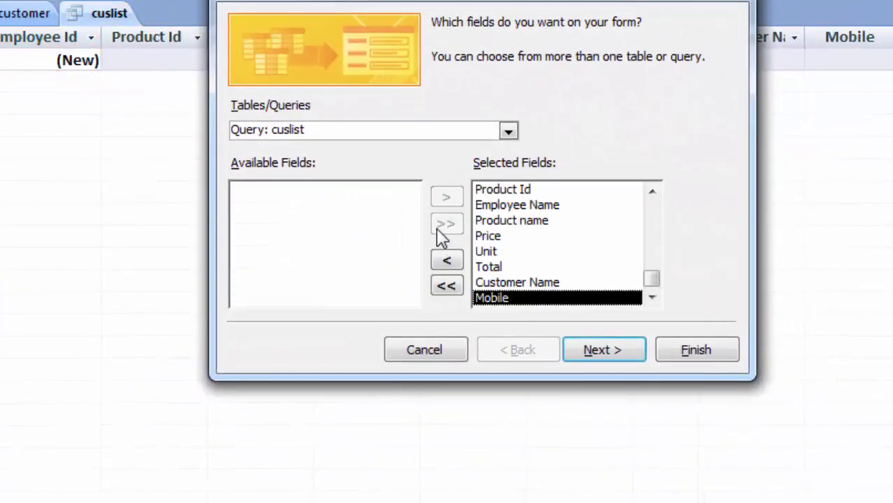
left_click(600, 351)
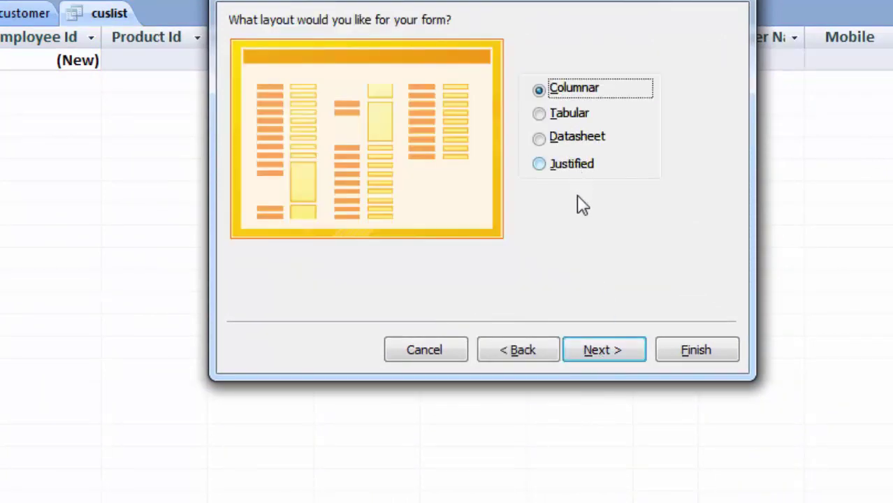
left_click(605, 352)
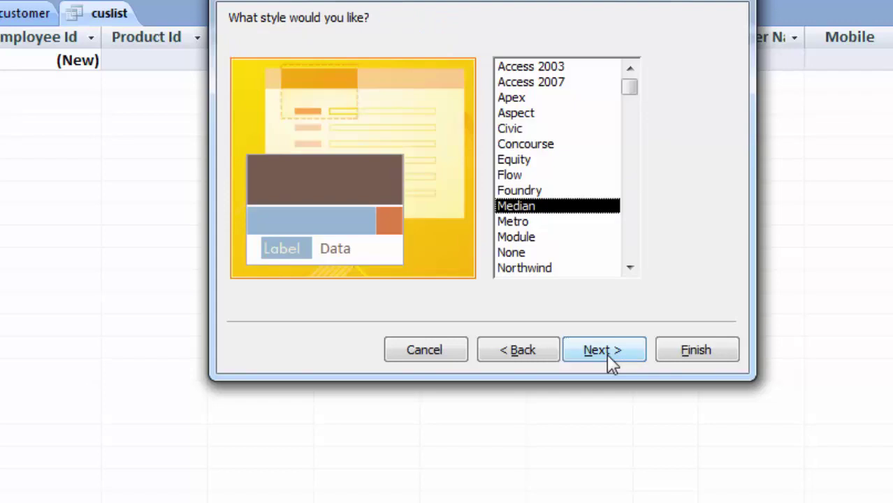
Preview the Equity, Median, Foundry and Flow styles, then choose Access 2007 and finish the form.
left_click(519, 161)
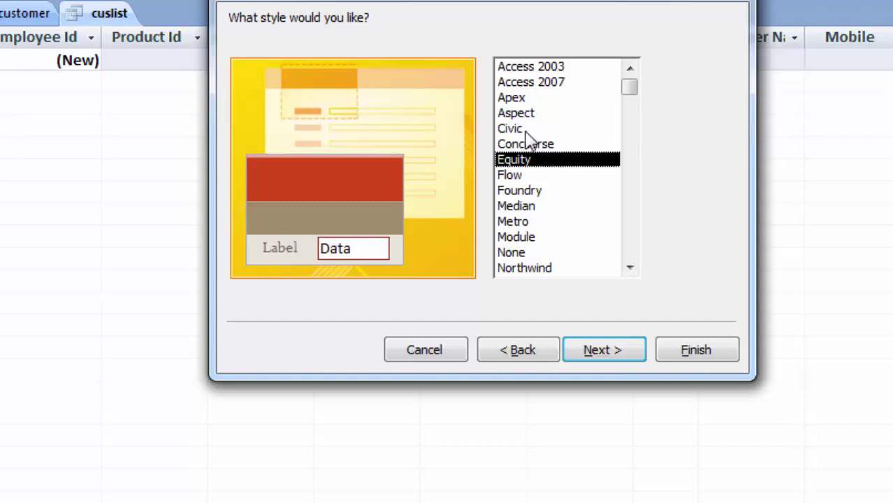
left_click(533, 208)
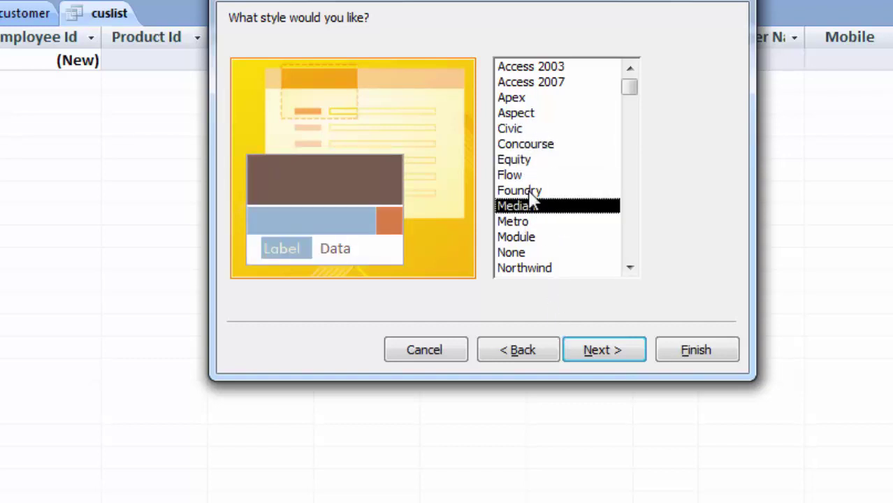
left_click(527, 192)
left_click(525, 175)
left_click(525, 159)
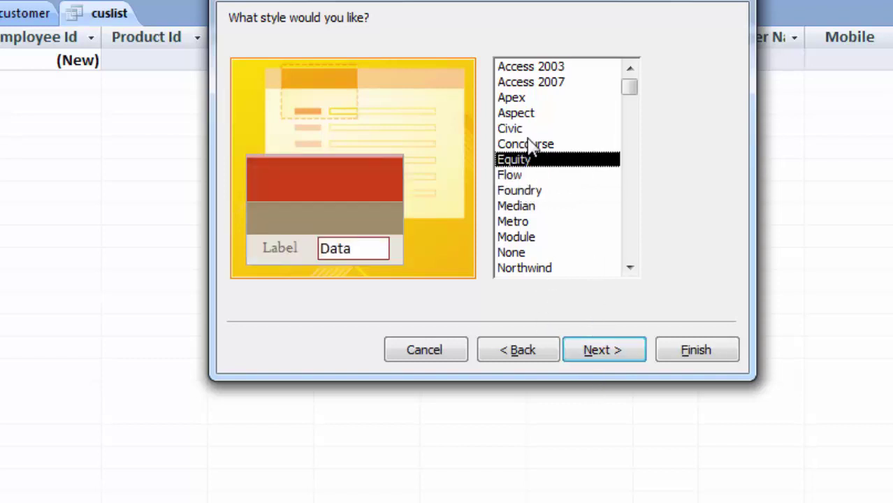
left_click(538, 82)
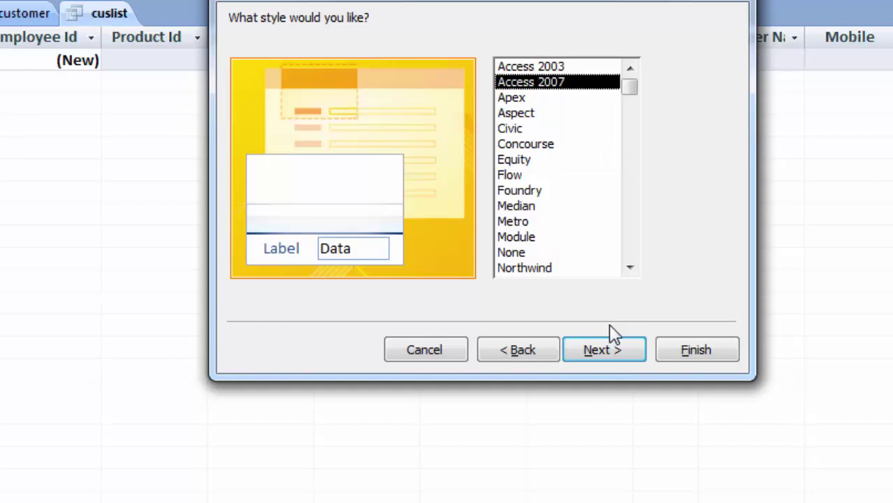
left_click(612, 350)
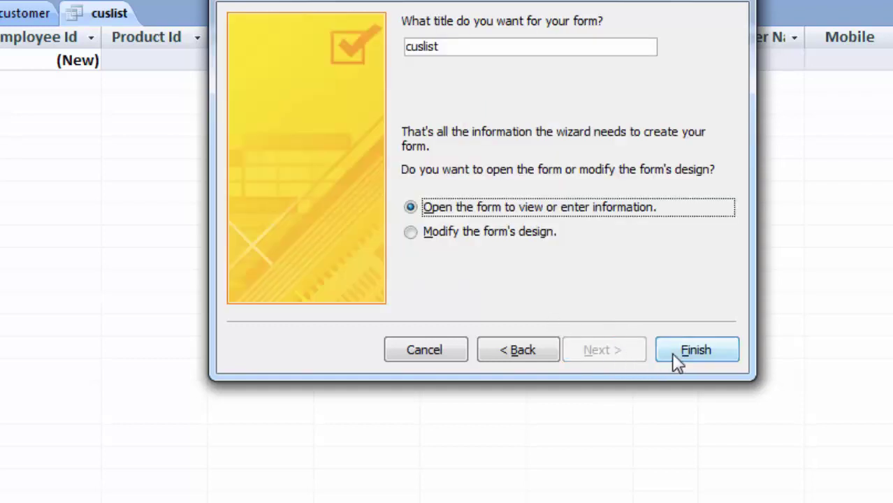
left_click(695, 350)
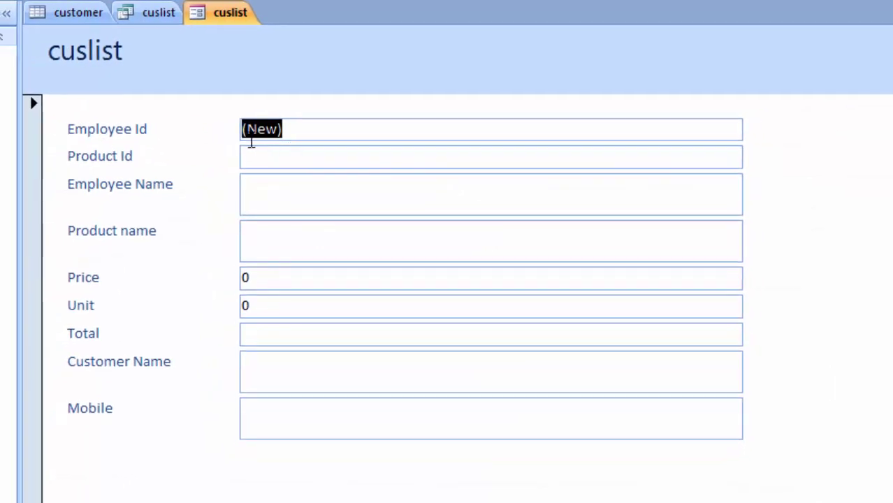
Enter Product Id 12 after correcting the invalid PG1 entry.
left_click(295, 164)
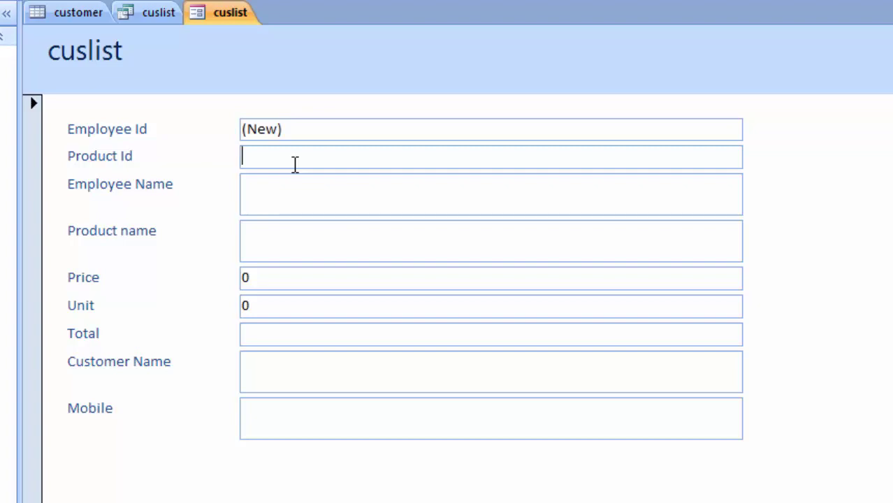
type("P")
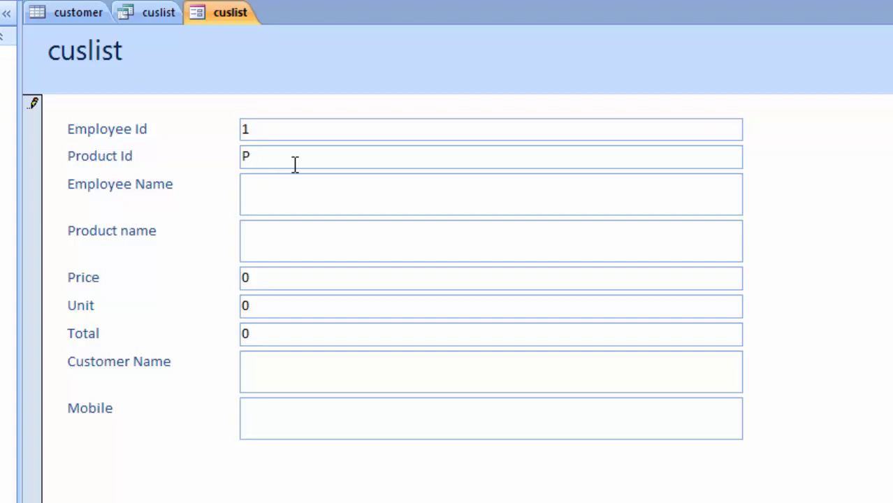
type("G1")
left_click(281, 211)
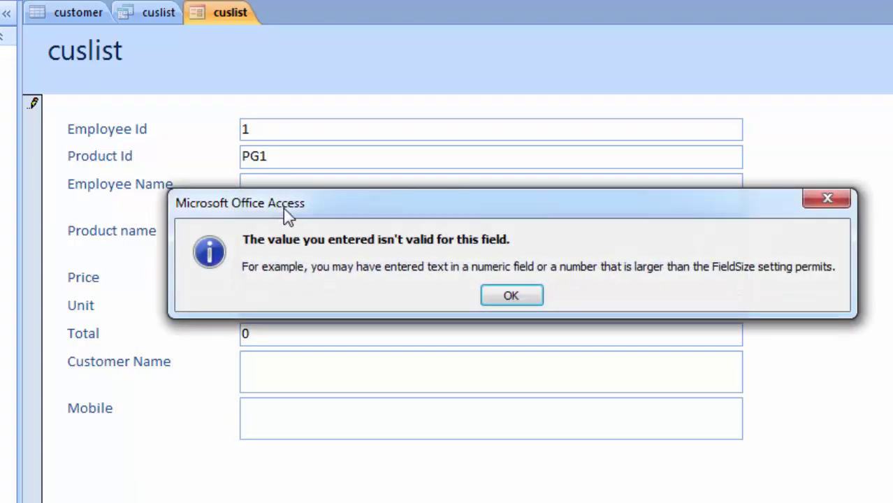
left_click(512, 299)
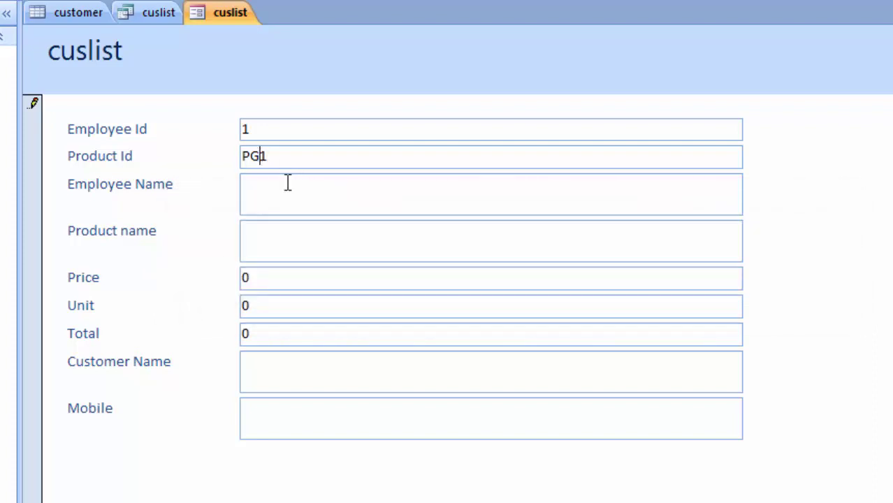
key("BackSpace")
key("BackSpace")
key("End")
type("2")
Enter the employee's name, product Parle-G, Price 5 and Unit 50 so Total shows 250.
left_click(264, 190)
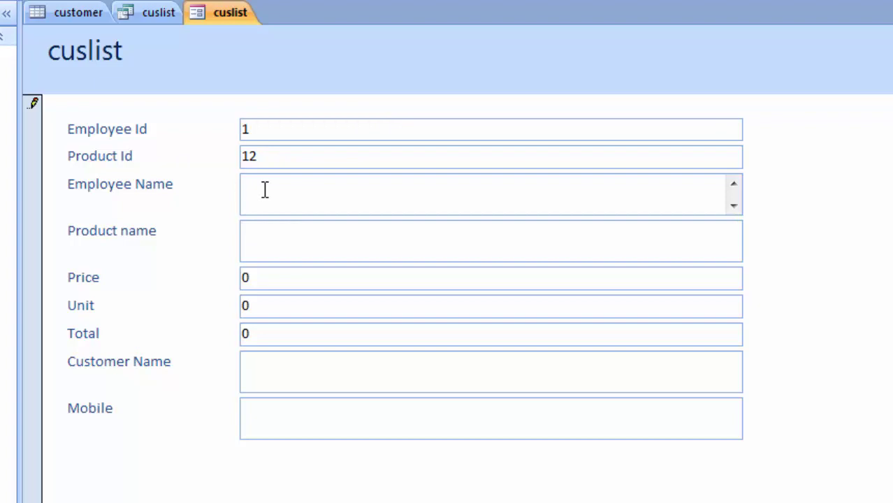
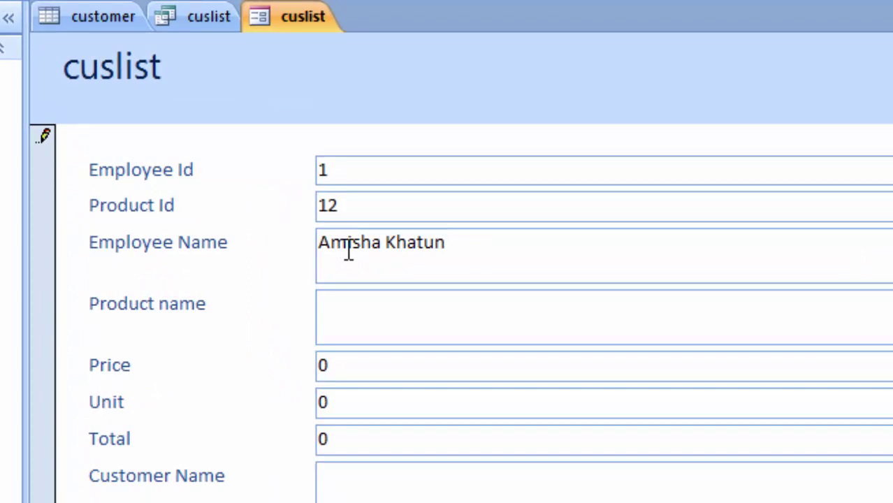
left_click(361, 330)
type("P")
type("arl")
type("e-")
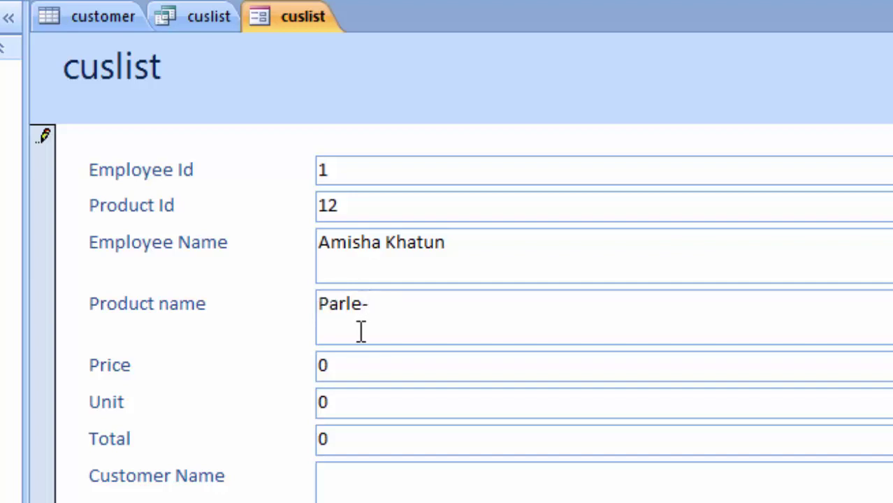
type("G")
left_click(372, 356)
key("BackSpace")
type("5")
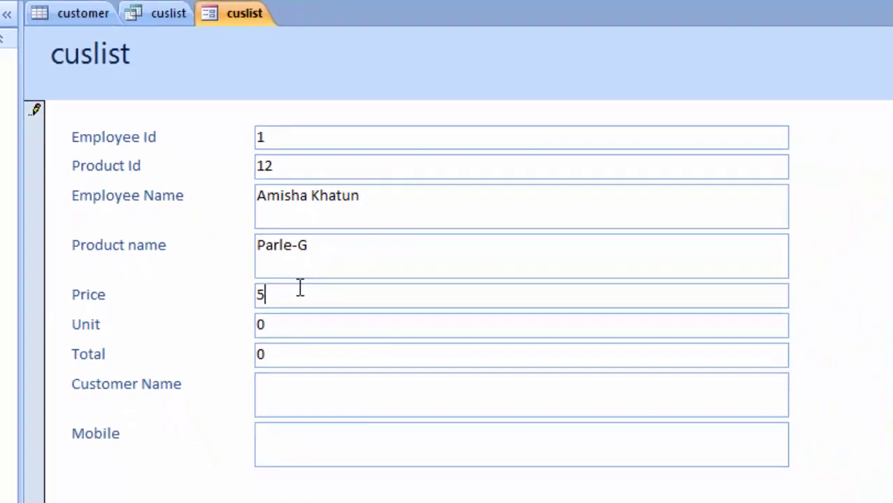
left_click(307, 319)
key("BackSpace")
type("5")
type("0")
key("Tab")
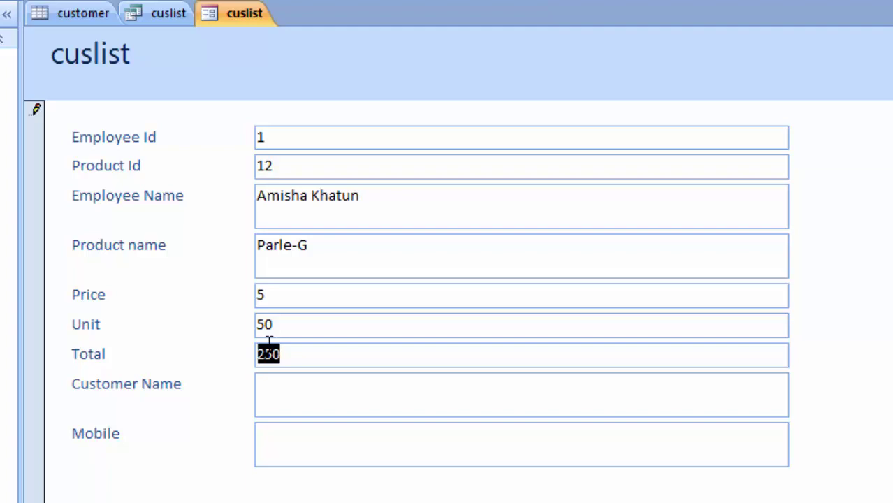
Fill in the customer's name and mobile number, then save the record.
left_click(314, 410)
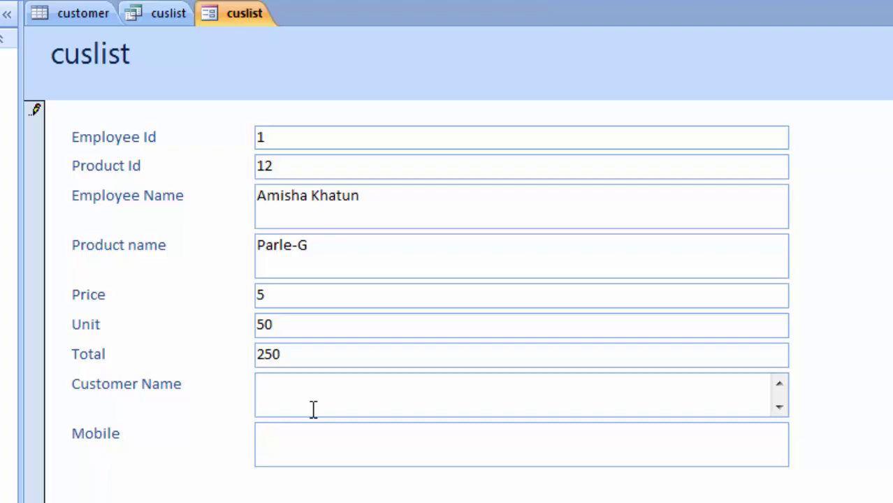
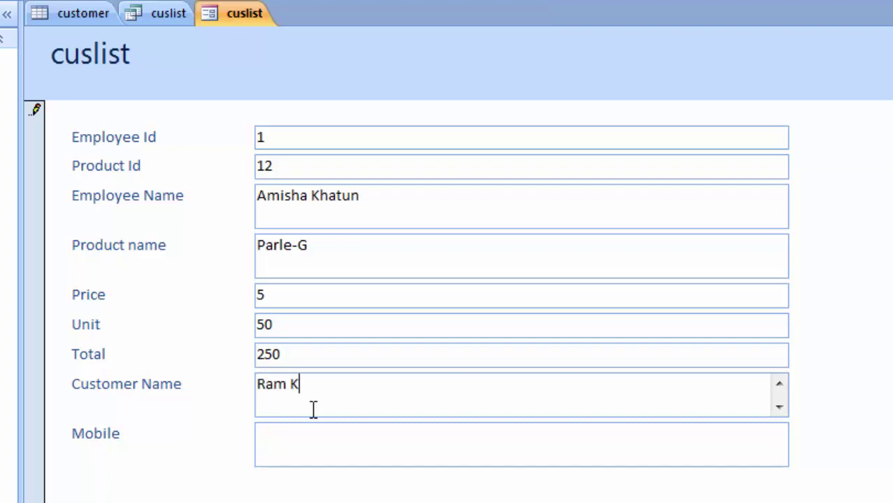
key("Tab")
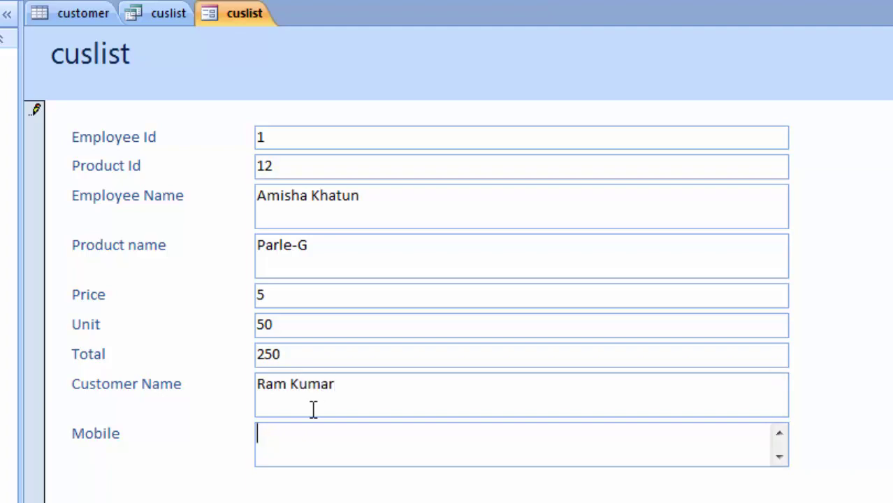
type("446")
type("767487")
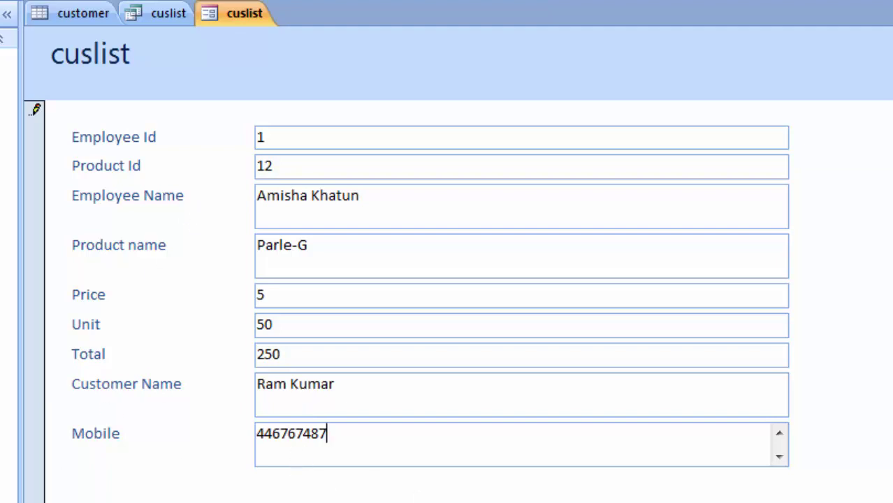
key("Tab")
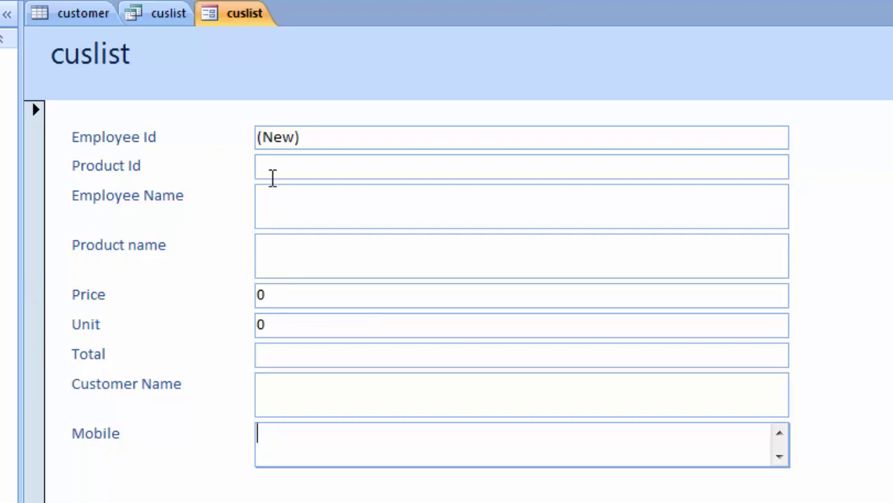
Enter Product Id 23, go back to the first record, then jump to a new blank record.
left_click(272, 177)
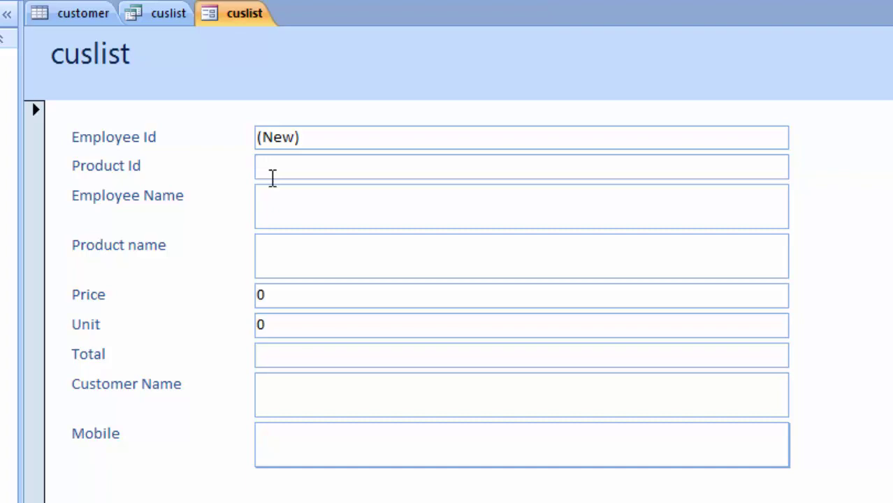
type("23")
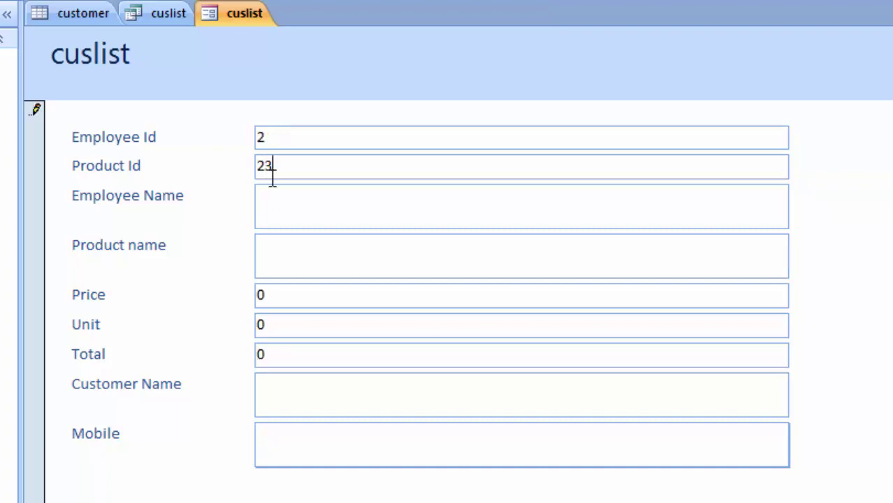
key("Tab")
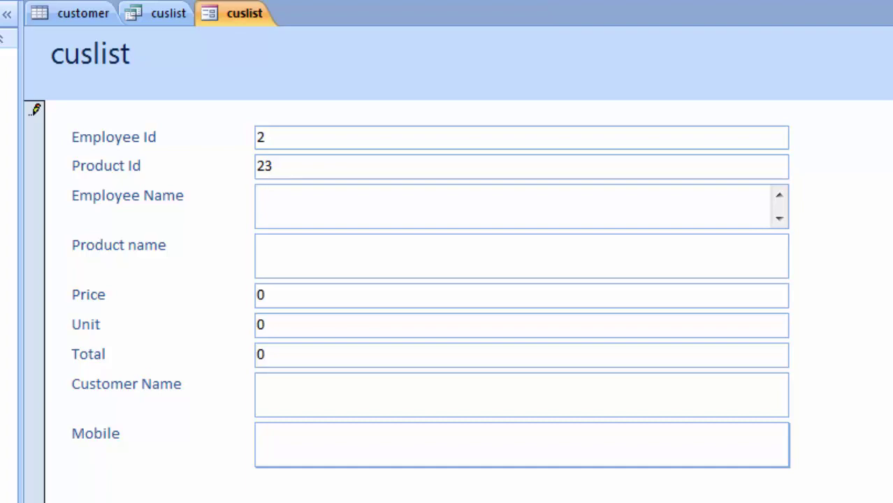
key("Page_Up")
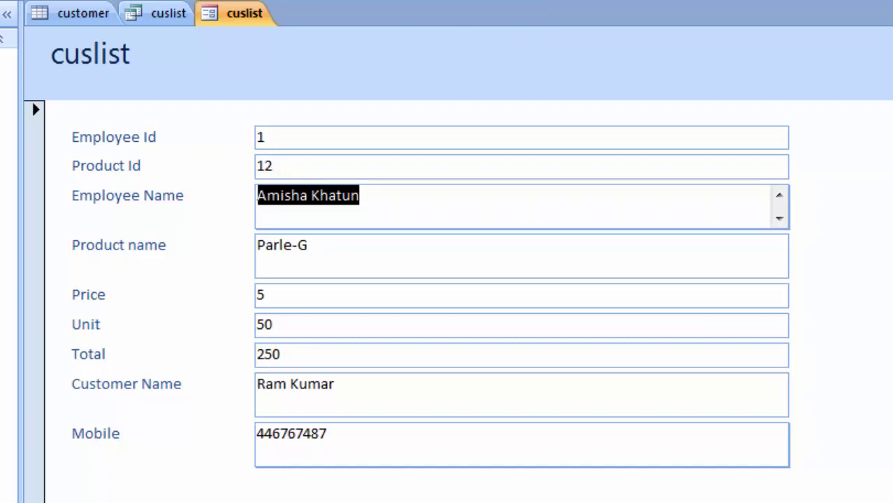
key("ctrl+plus")
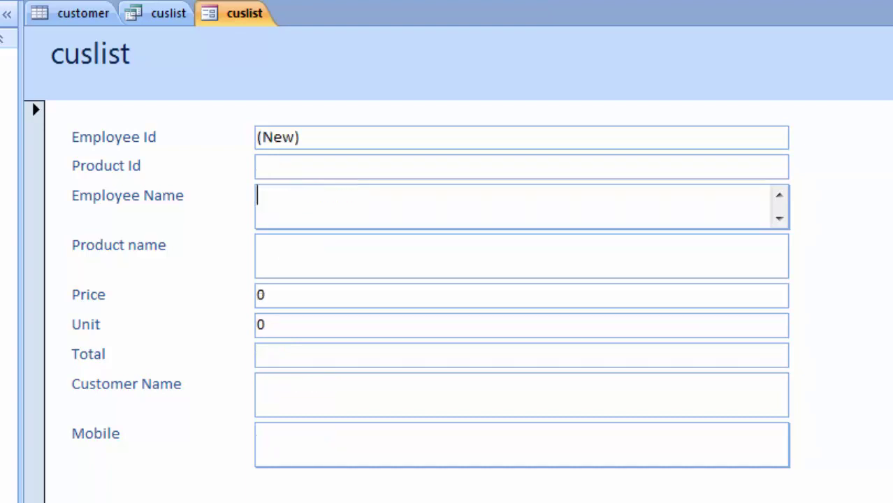
Enter Product Id 12, the employee's name, product Parleg, Price 5 and Unit 20 for a Total of 100.
left_click(274, 170)
type("12")
left_click(261, 210)
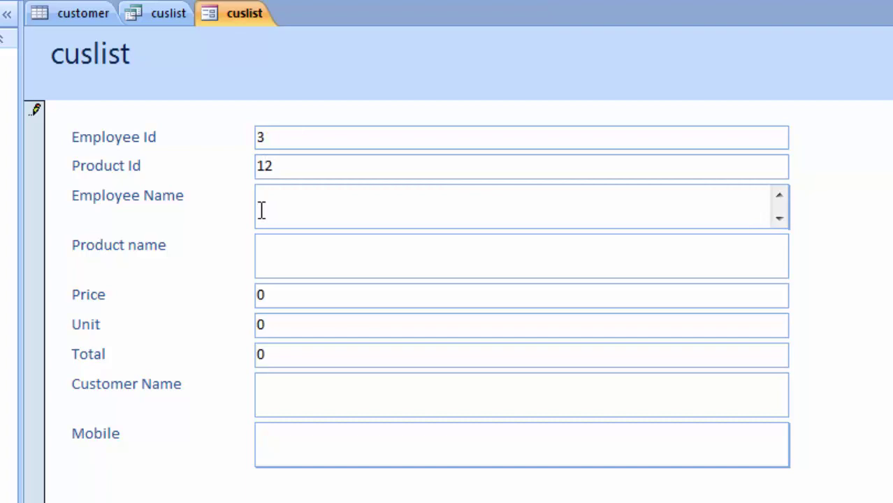
type("Avani")
type("sh")
key("Tab")
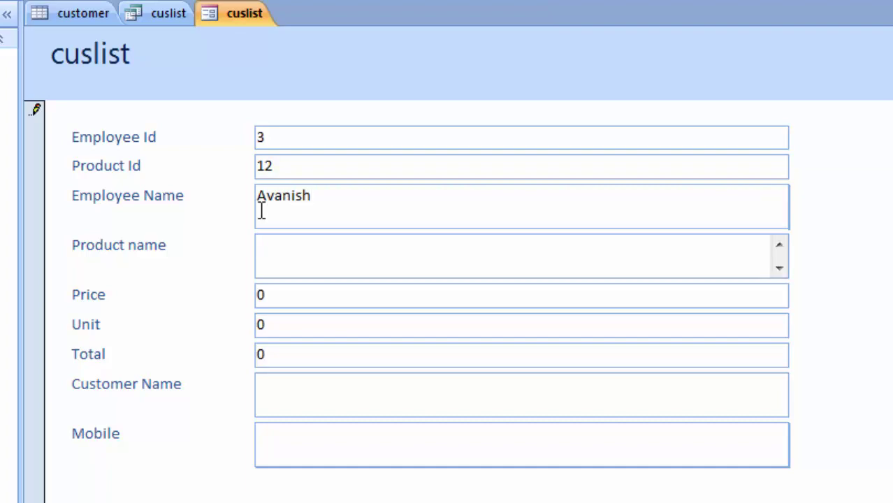
type("Pa")
type("rl")
type("eg")
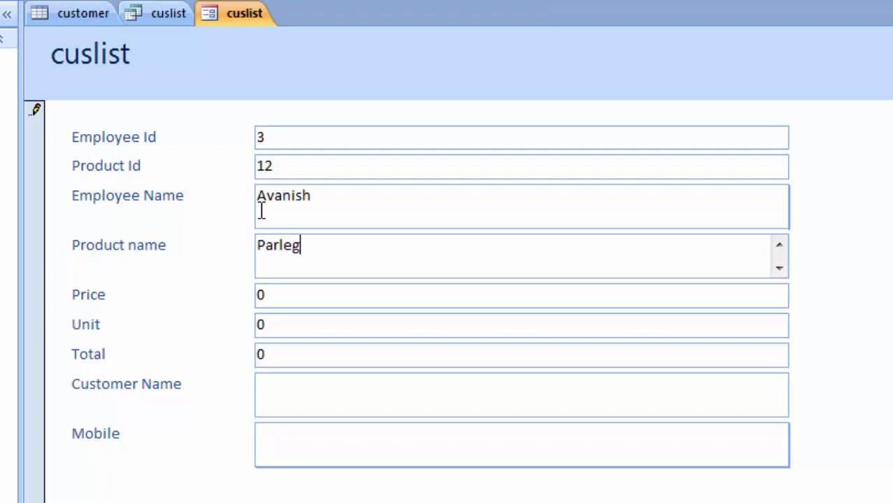
key("Tab")
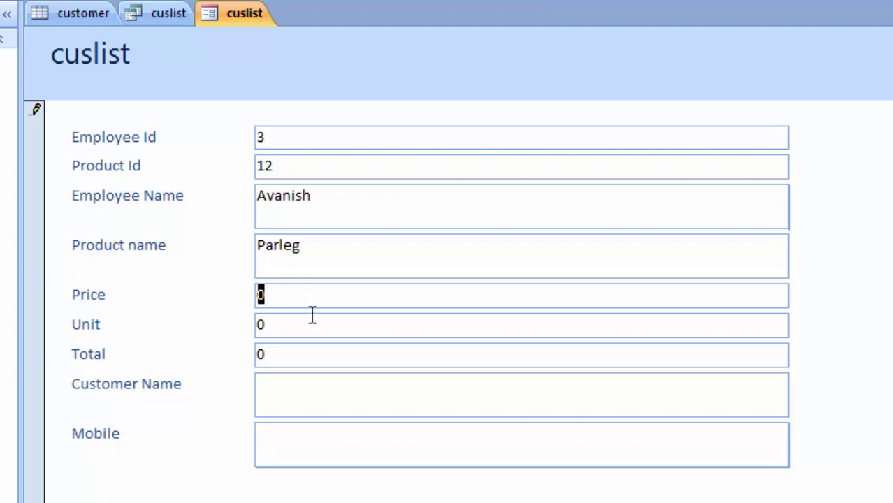
left_click(286, 304)
key("BackSpace")
type("5")
key("Tab")
type("2")
type("0")
key("Tab")
key("Tab")
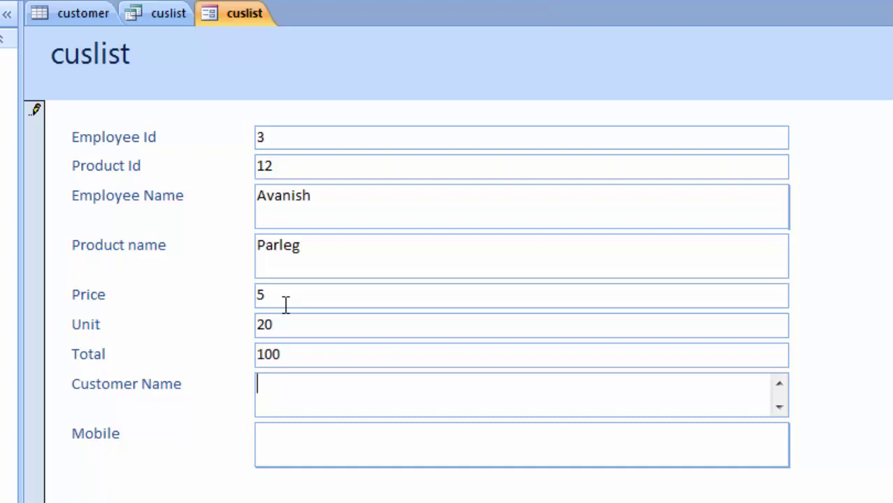
Fill in the customer's name and mobile number, then save the record.
type("A")
type("vanis")
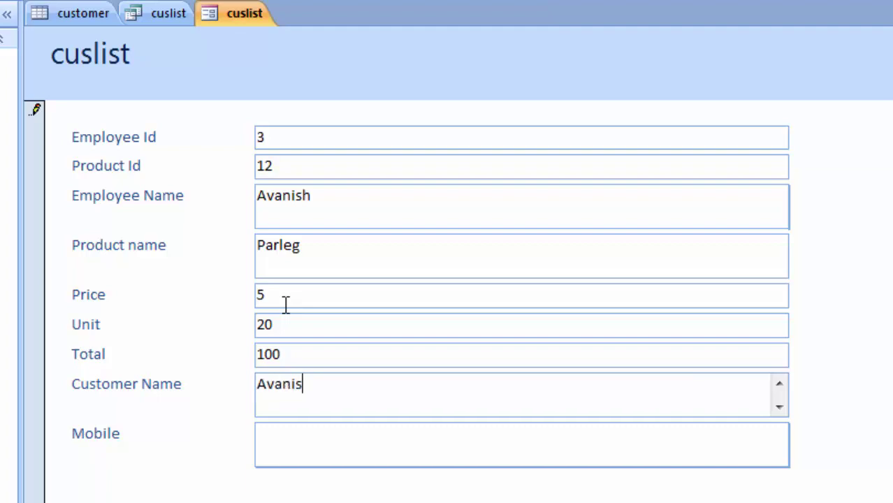
type("h")
key("Tab")
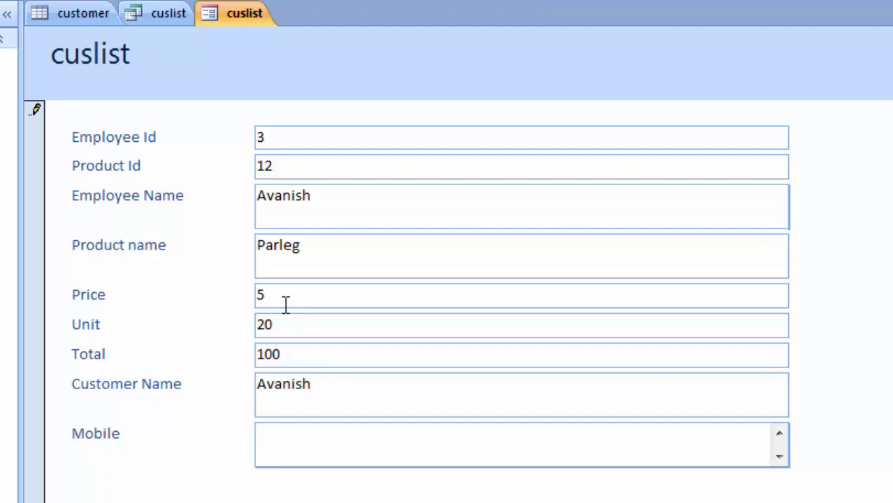
type("5675788")
key("Tab")
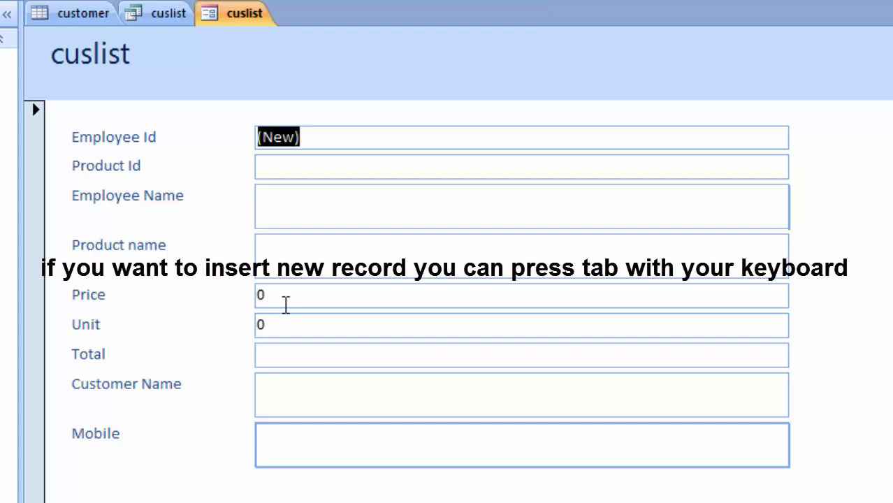
Return to the Employee Id 2 record and enter the employee's name and product Tumeric.
key("Tab")
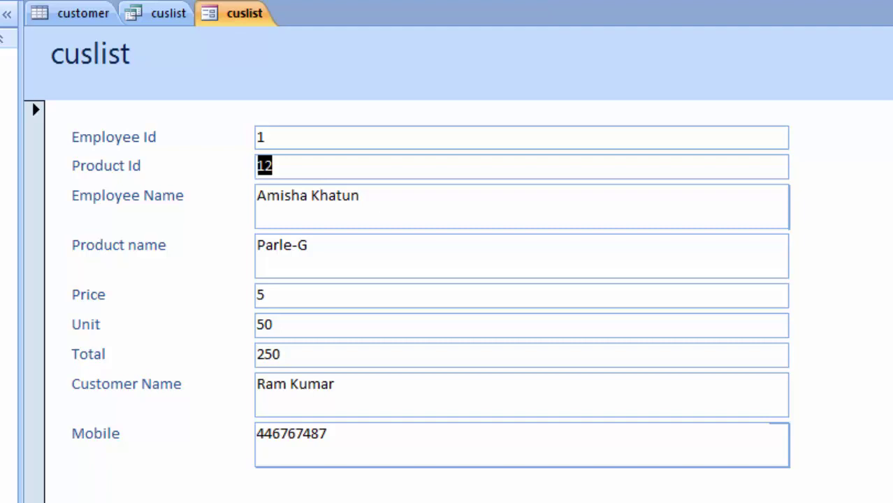
key("Page_Down")
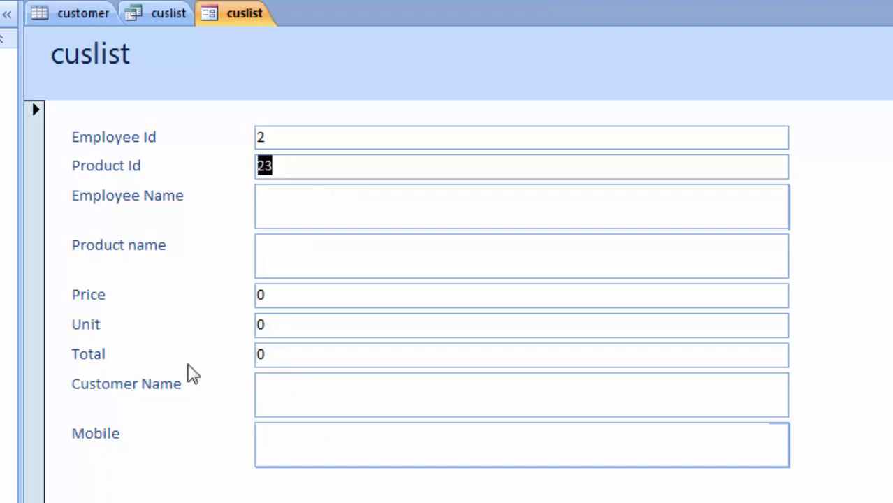
left_click(286, 201)
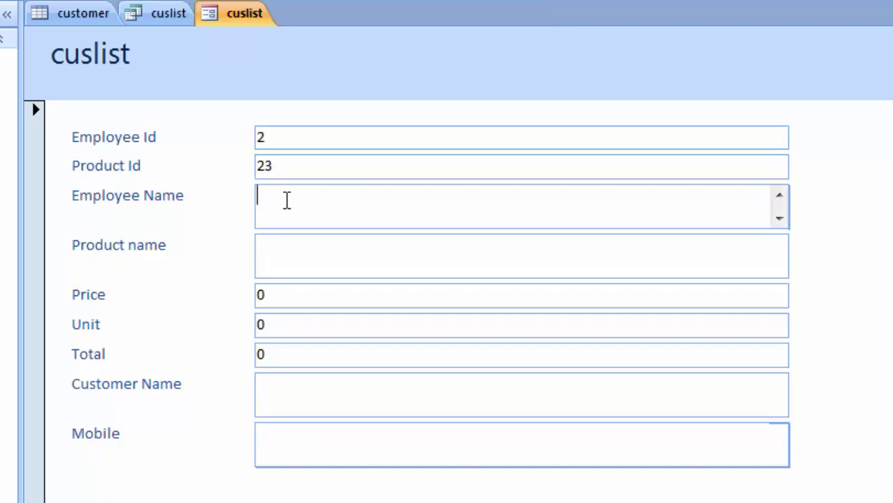
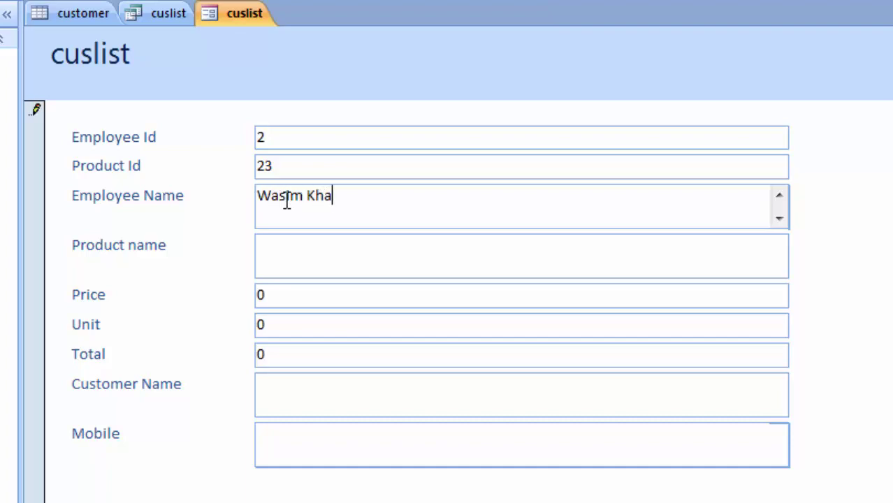
key("Tab")
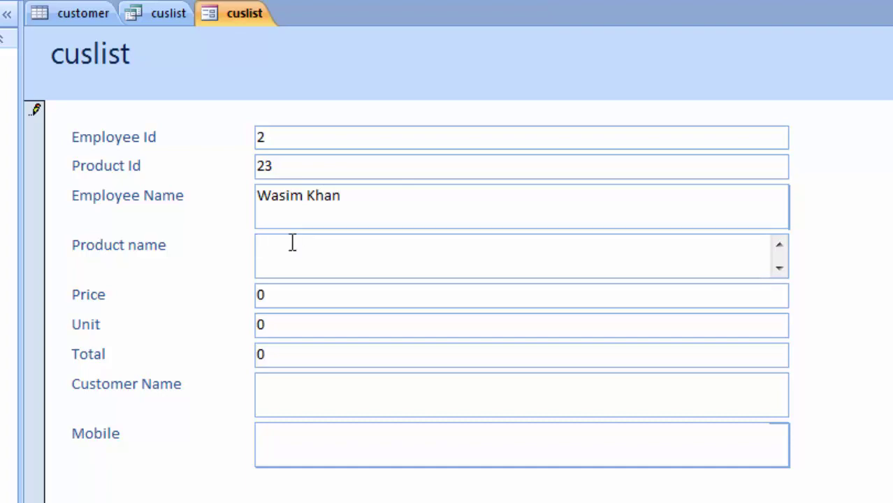
type("Tum")
type("eric")
Set Price 30 and Unit 21 so Total recalculates to 630.
key("Tab")
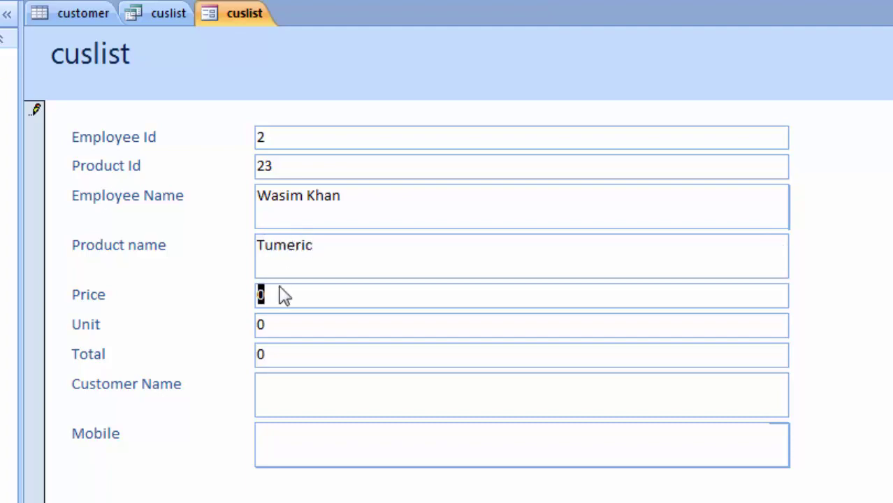
left_click(281, 298)
key("BackSpace")
type("30")
key("Tab")
type("21")
left_click(288, 360)
Fill in the customer's name and mobile number for the Tumeric record.
left_click(320, 397)
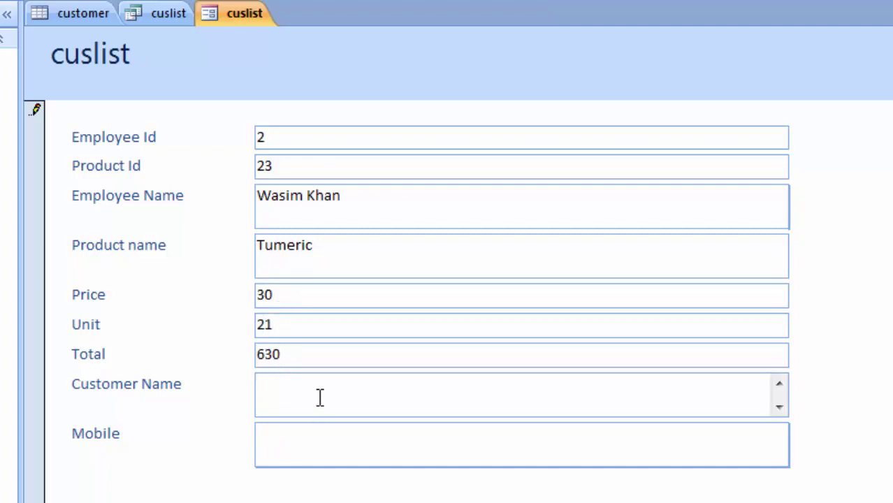
type("Z")
type("oya")
key("Tab")
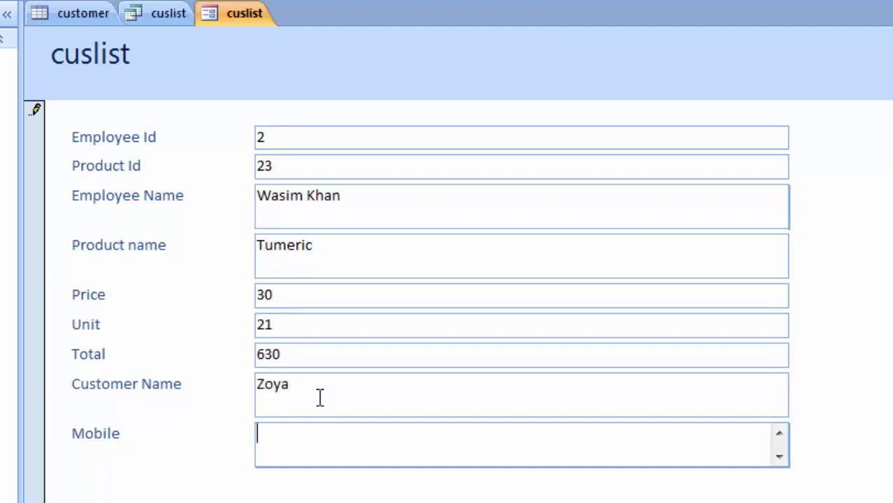
type("667")
type("7646")
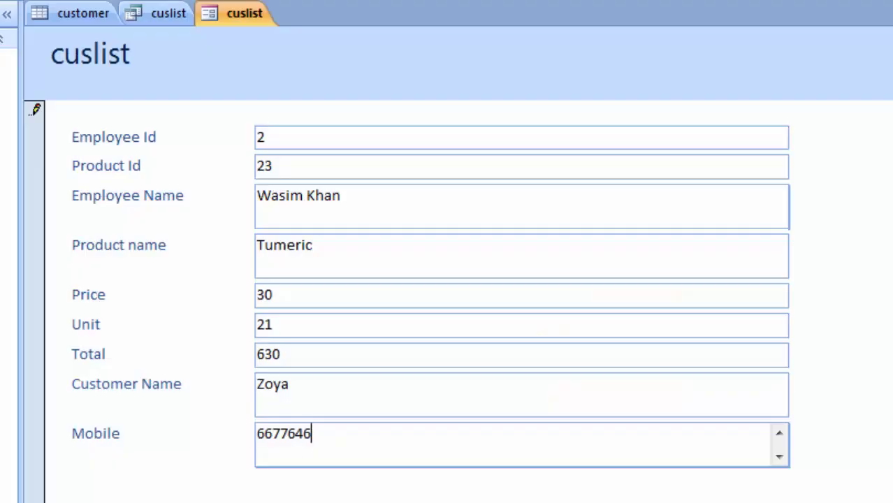
Save the Tumeric record and advance to the Employee Id 3 Parleg record with Total 100.
key("Tab")
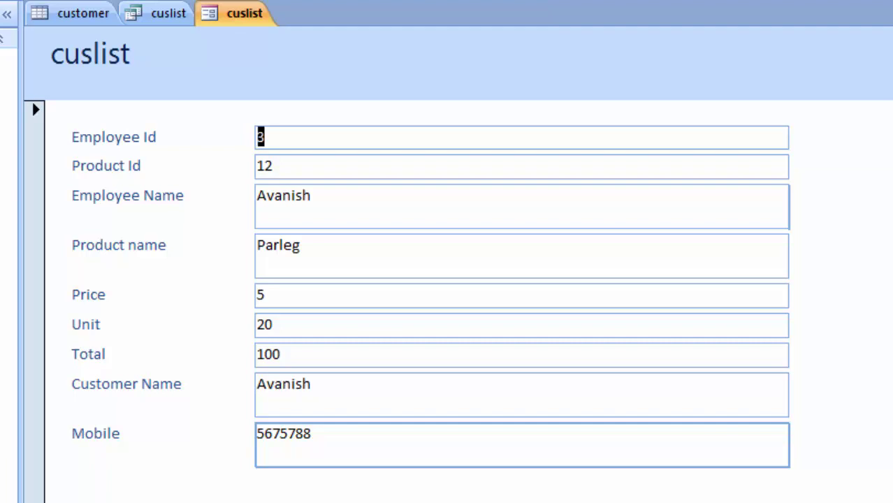
Move past record 3 into new record Employee Id 4 and enter '4Keyboard' as its Product Id.
key("Tab")
key("Tab")
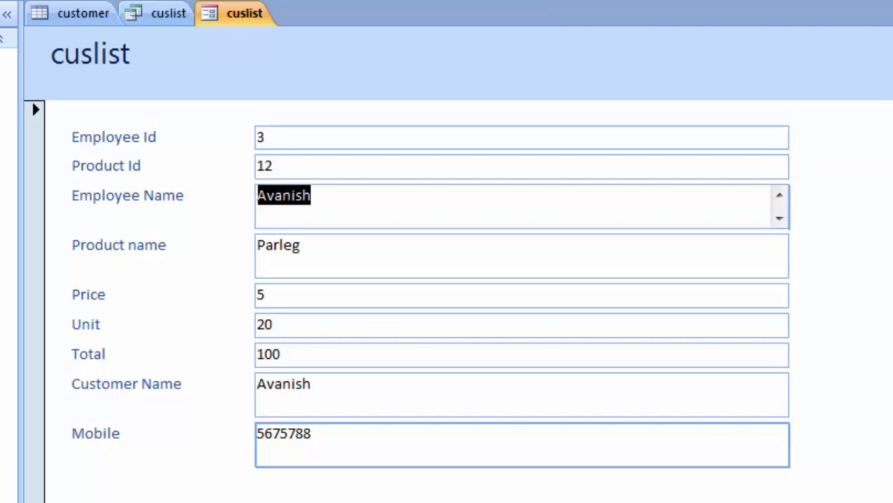
key("Tab")
key("Tab")
key("Tab")
key("Tab")
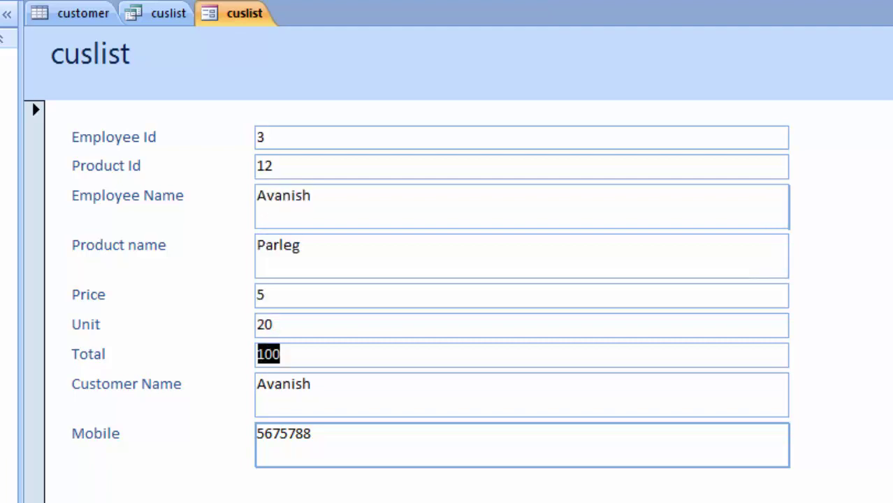
key("Tab")
key("Tab")
key("Tab")
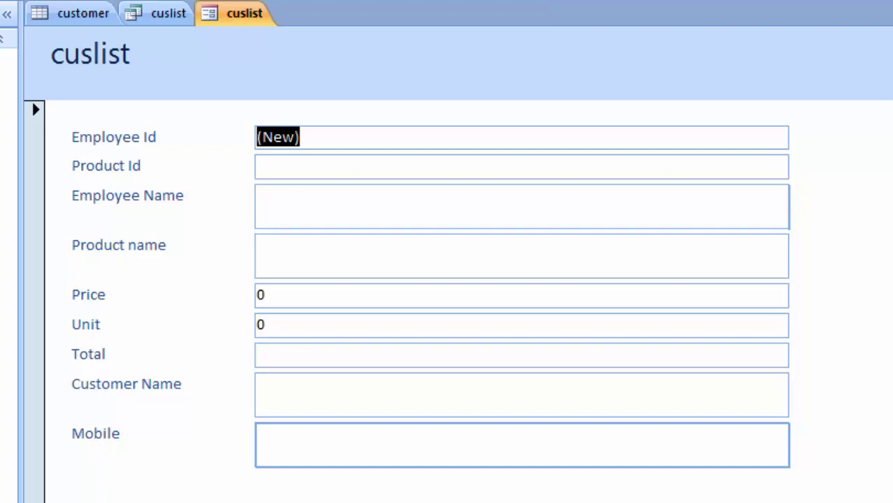
left_click(277, 161)
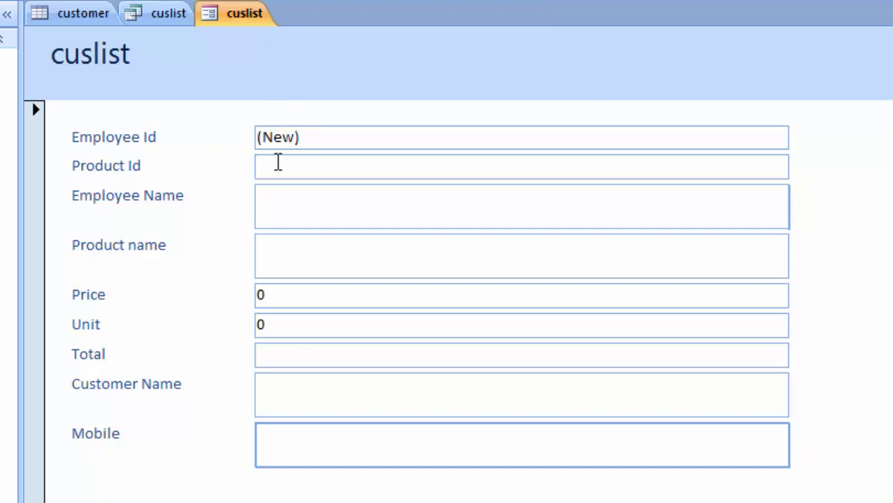
type("4")
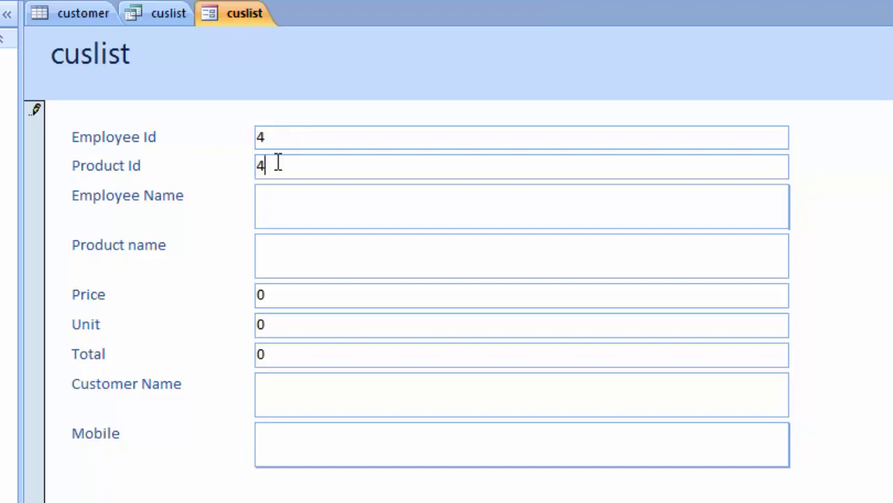
type("K")
type("eybo")
type("ard")
Dismiss the invalid-value warning and correct the Product Id to 4.
key("Tab")
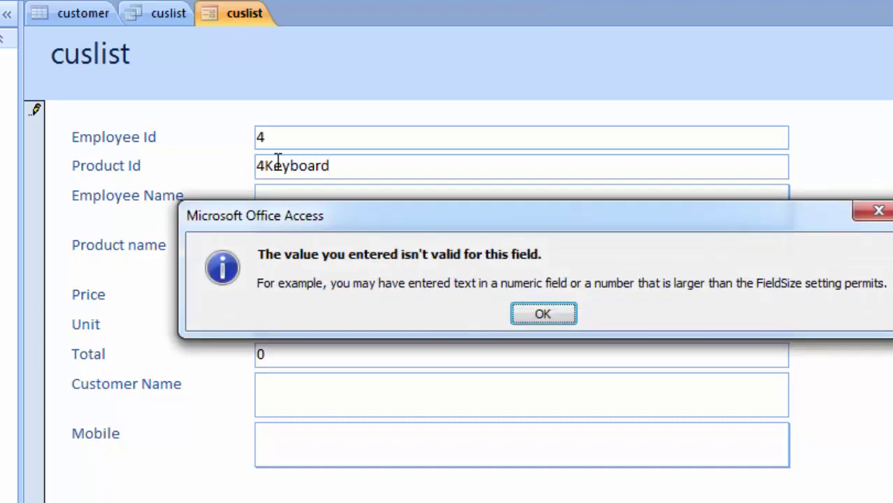
left_click(543, 320)
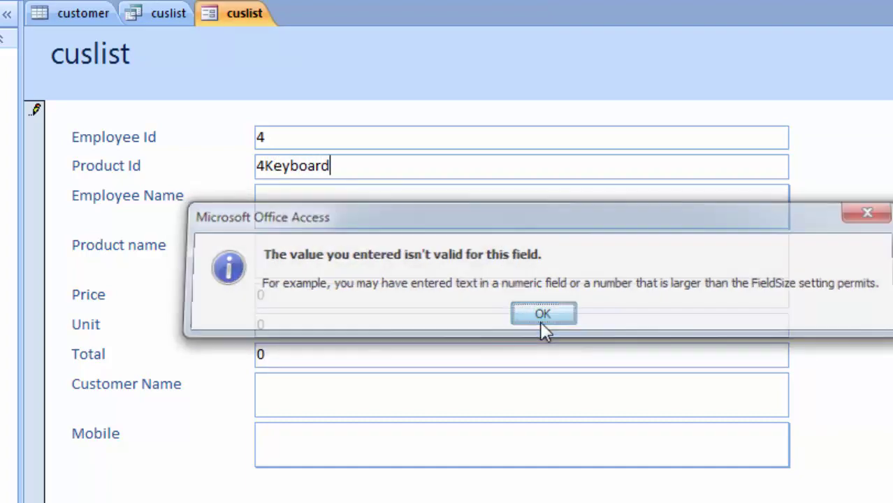
key("BackSpace")
key("BackSpace")
key("BackSpace")
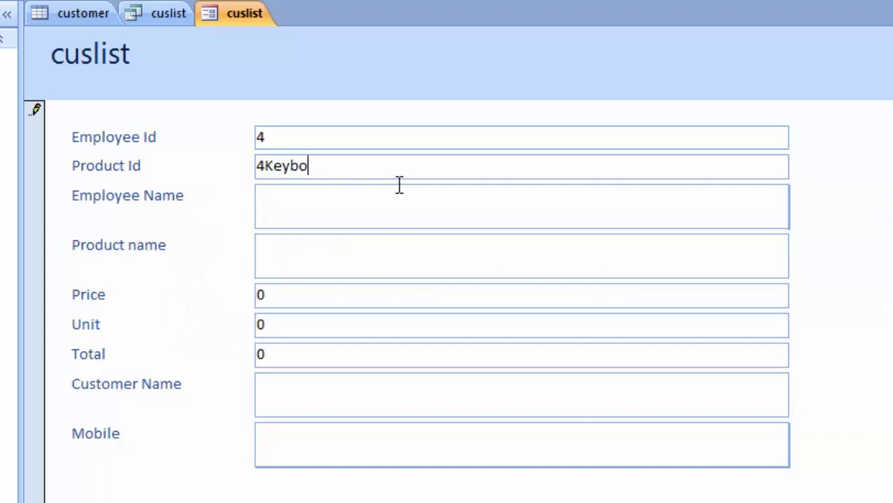
key("BackSpace")
key("BackSpace")
key("BackSpace")
key("BackSpace")
key("BackSpace")
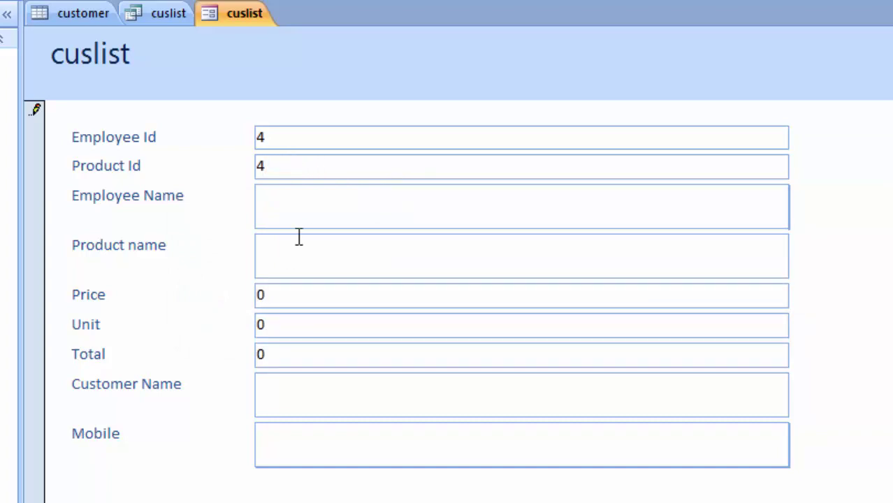
Enter the employee's name, product Keyboard, Price 223 and Unit 40 so Total shows 8920.
left_click(304, 207)
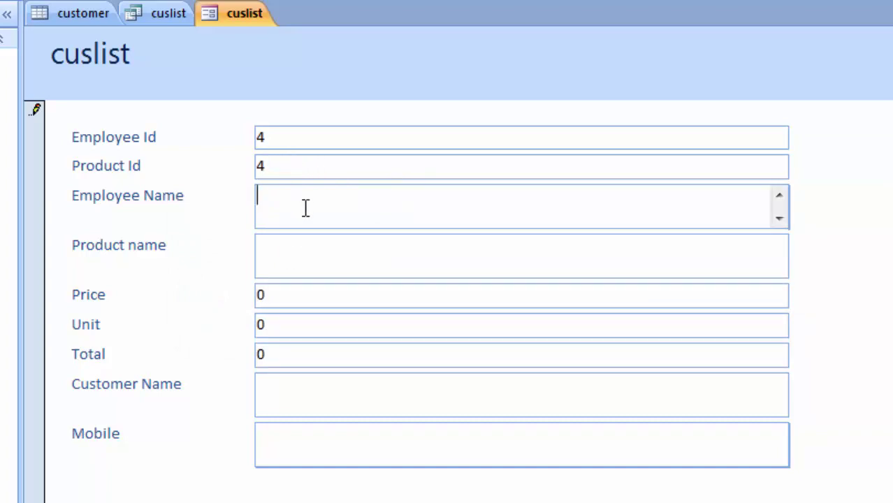
type("Suraj")
key("Tab")
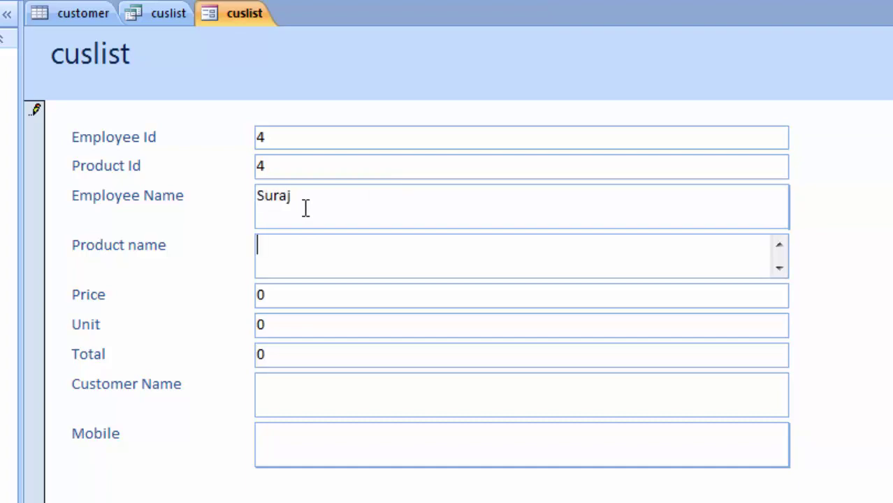
type("Keyb")
type("oard")
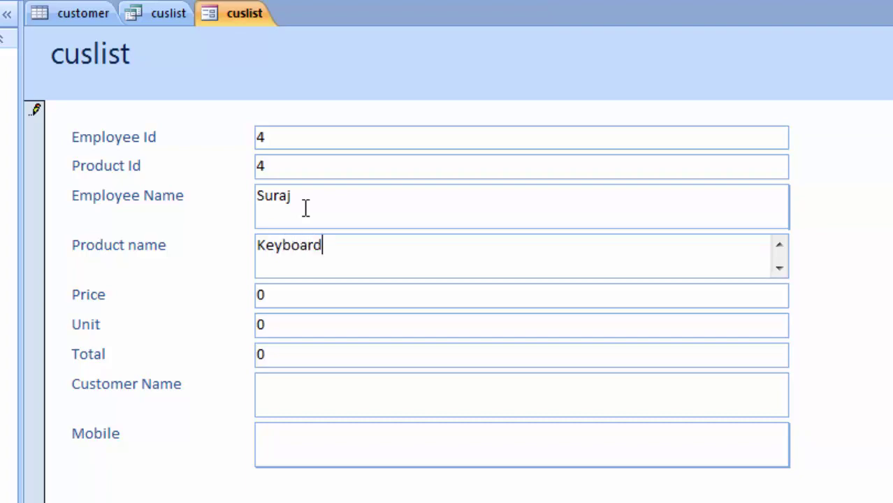
left_click(268, 294)
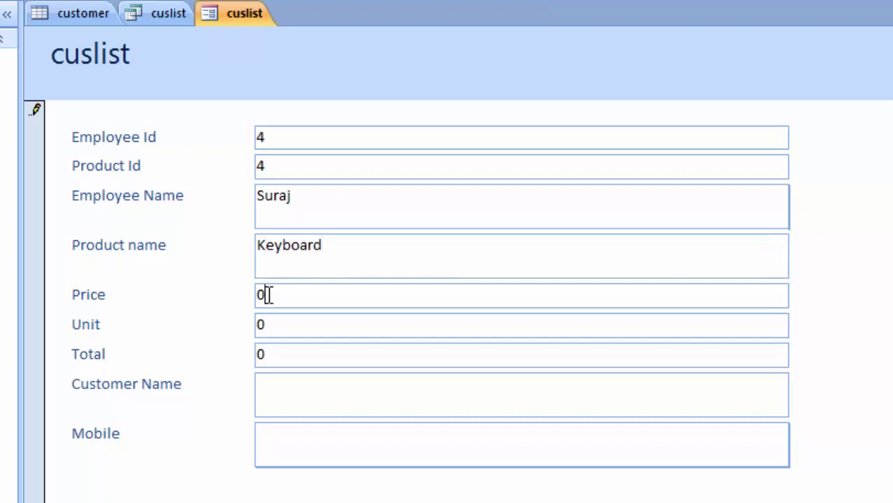
key("BackSpace")
type("223")
left_click(277, 321)
key("BackSpace")
type("40")
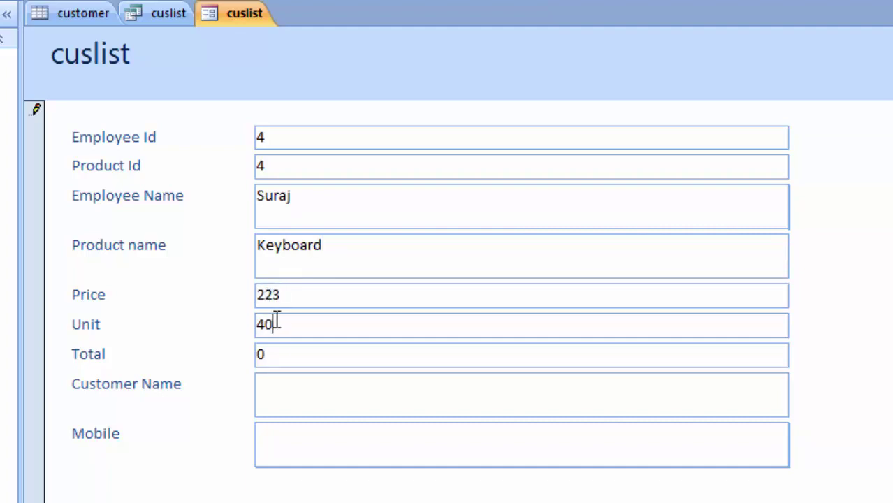
key("Tab")
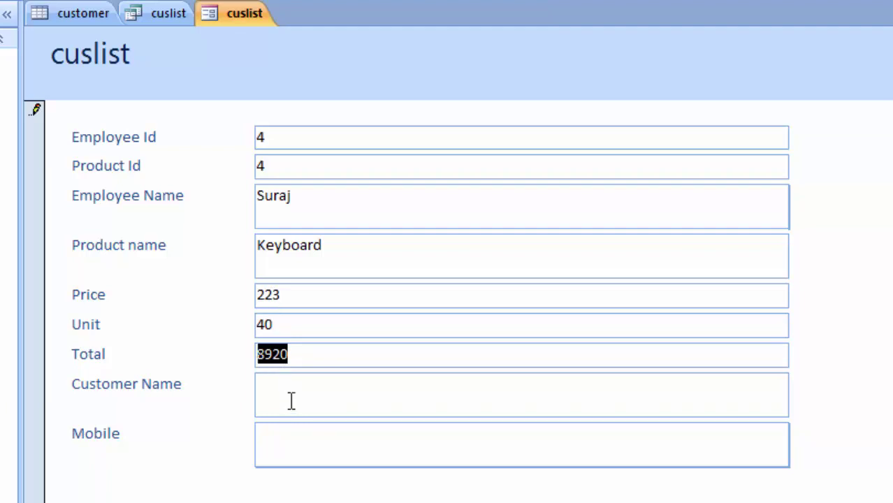
Fill in the customer's name and mobile number for the Keyboard record.
left_click(291, 401)
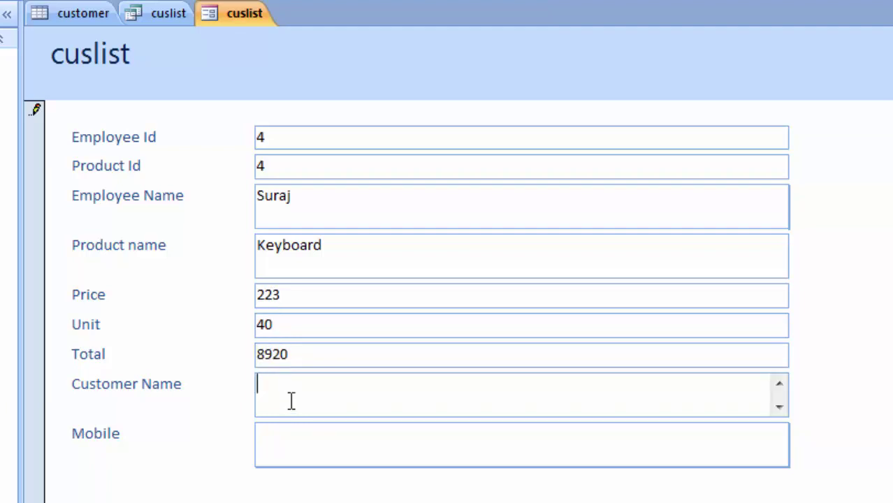
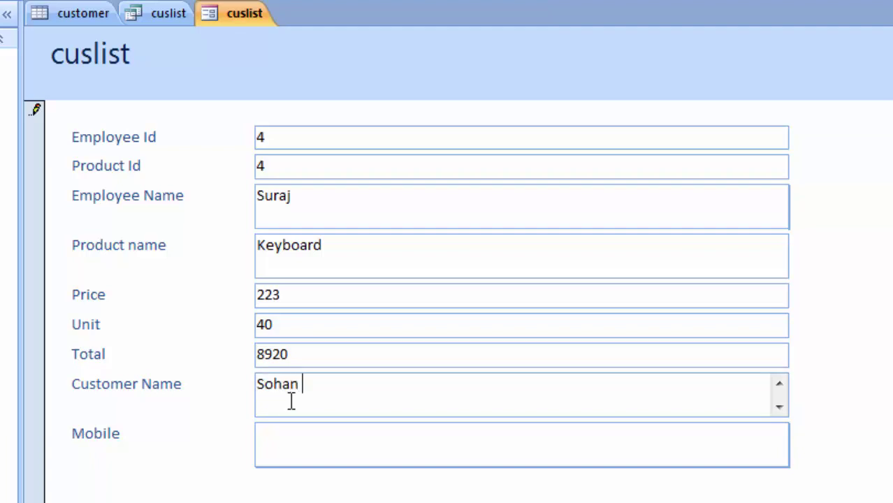
key("Tab")
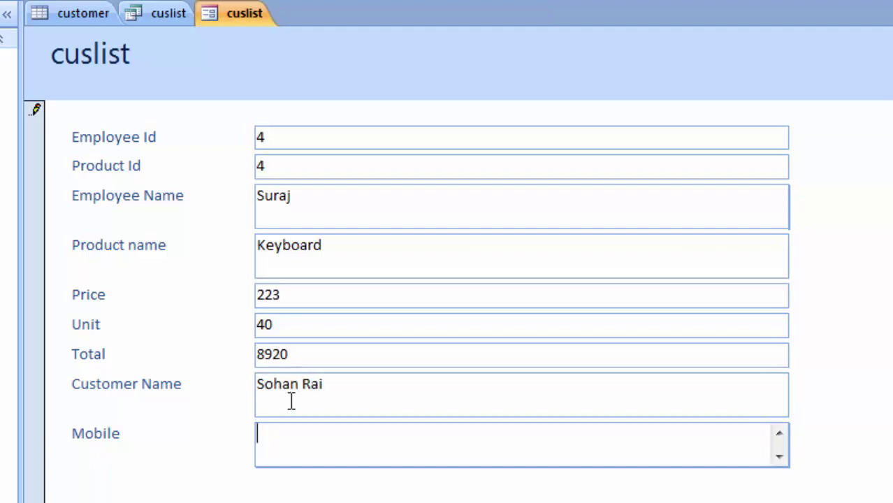
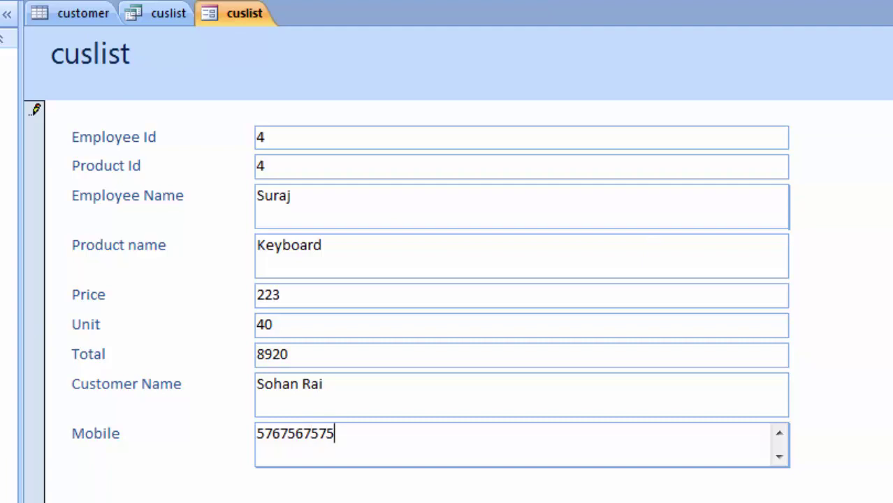
Save the Keyboard record and move to a blank (New) record.
key("Tab")
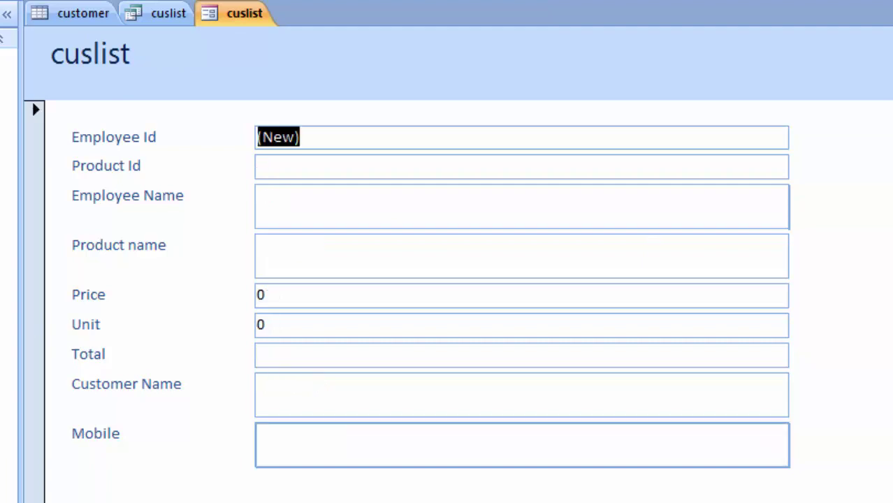